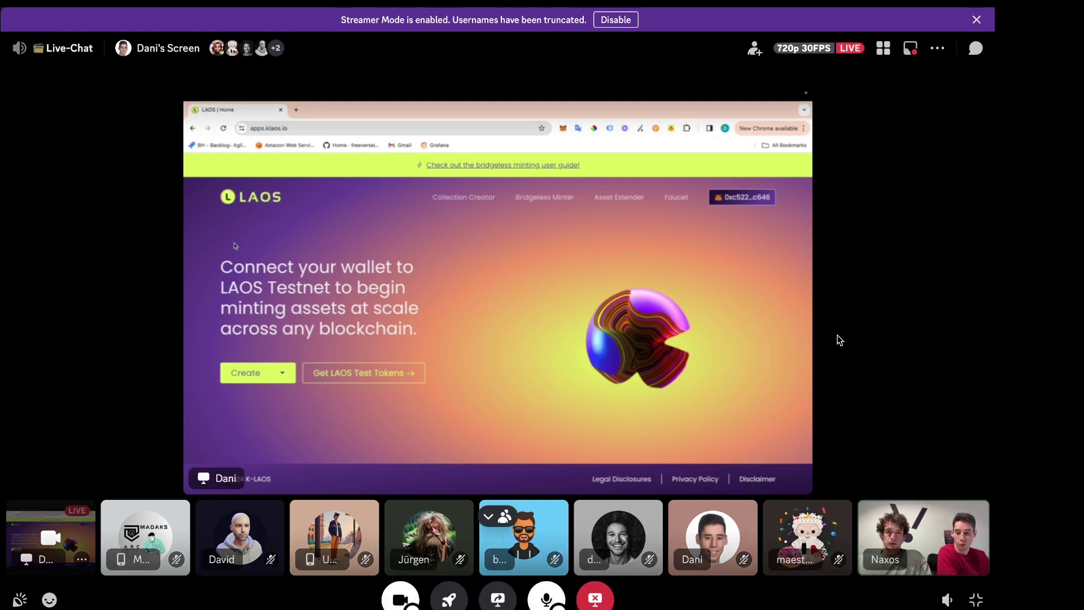
click(794, 344)
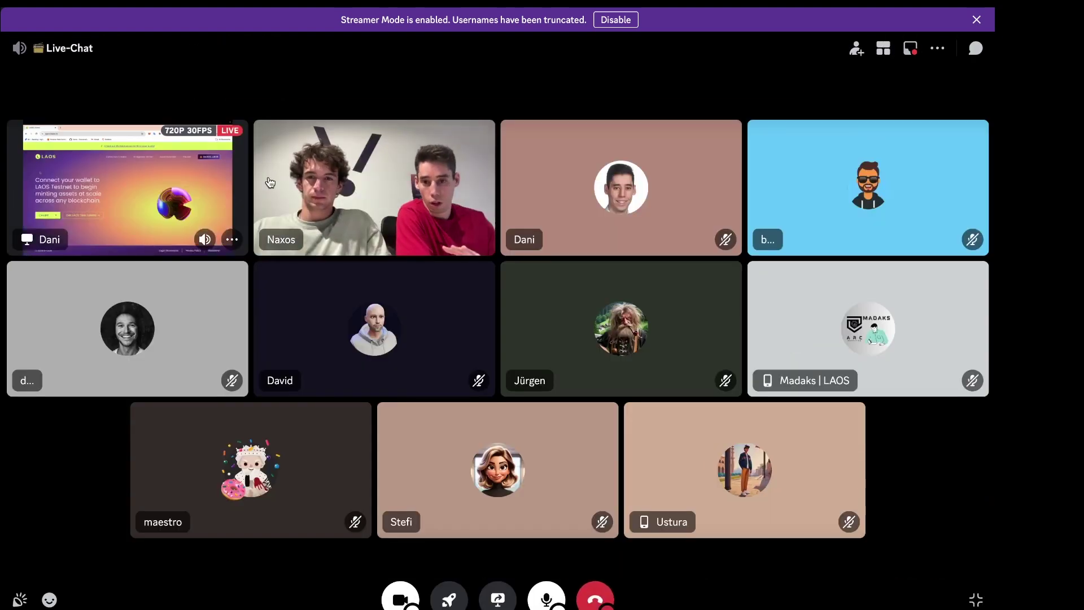
click(235, 174)
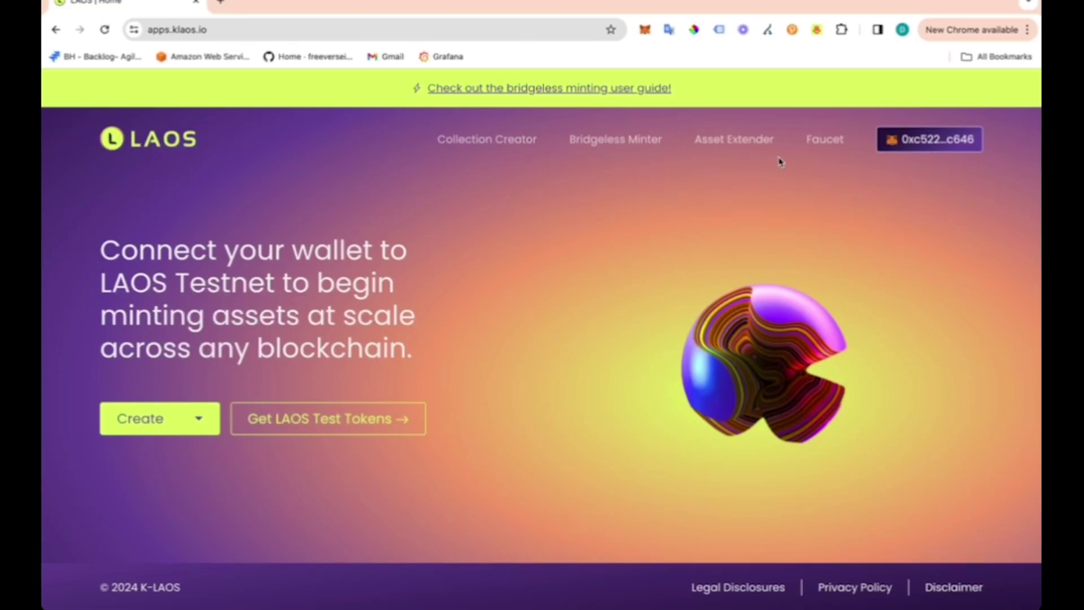
Open the Faucet page and switch the MetaMask wallet to the KLAOS network.
click(824, 139)
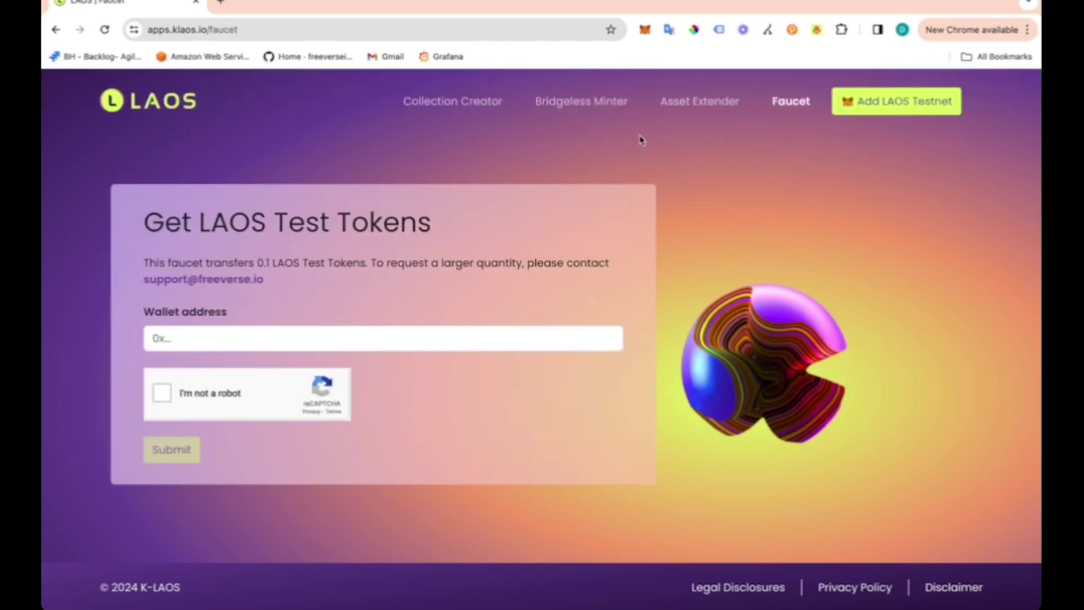
click(645, 29)
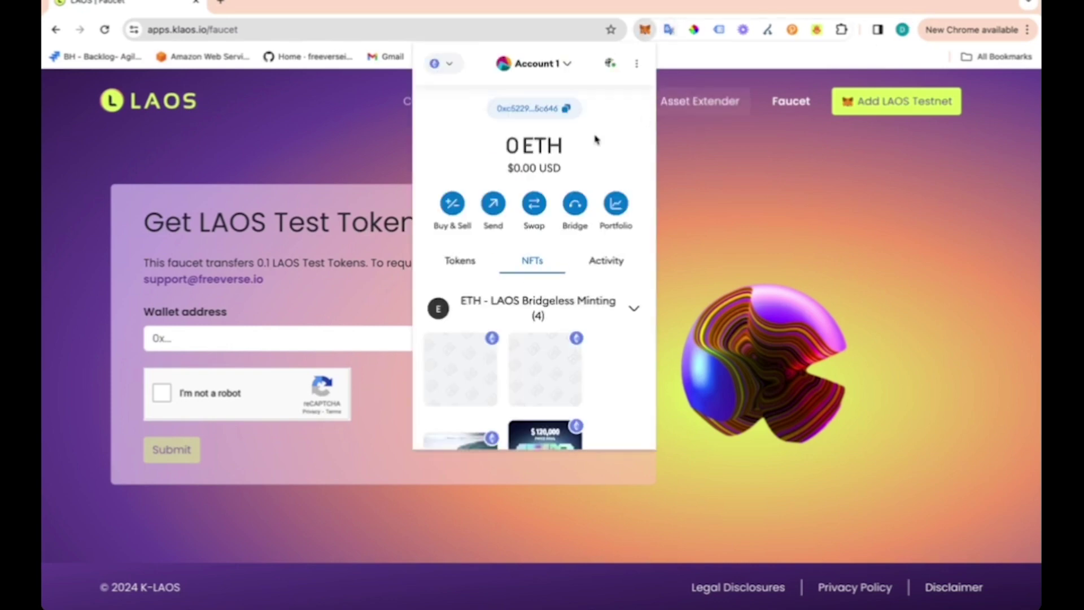
click(435, 63)
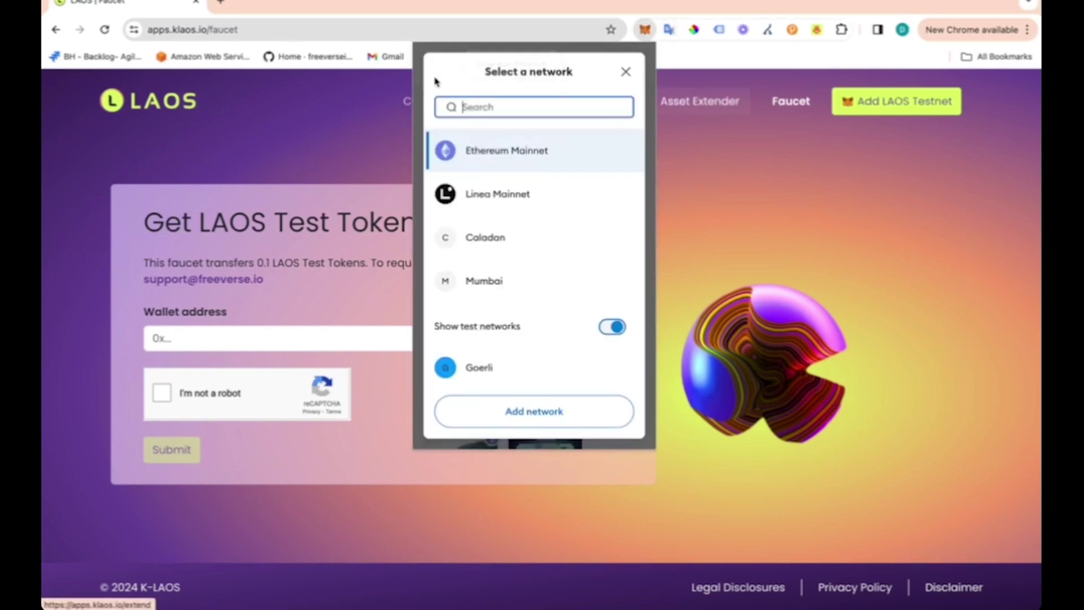
scroll(489, 256, down, 2)
scroll(488, 255, down, 8)
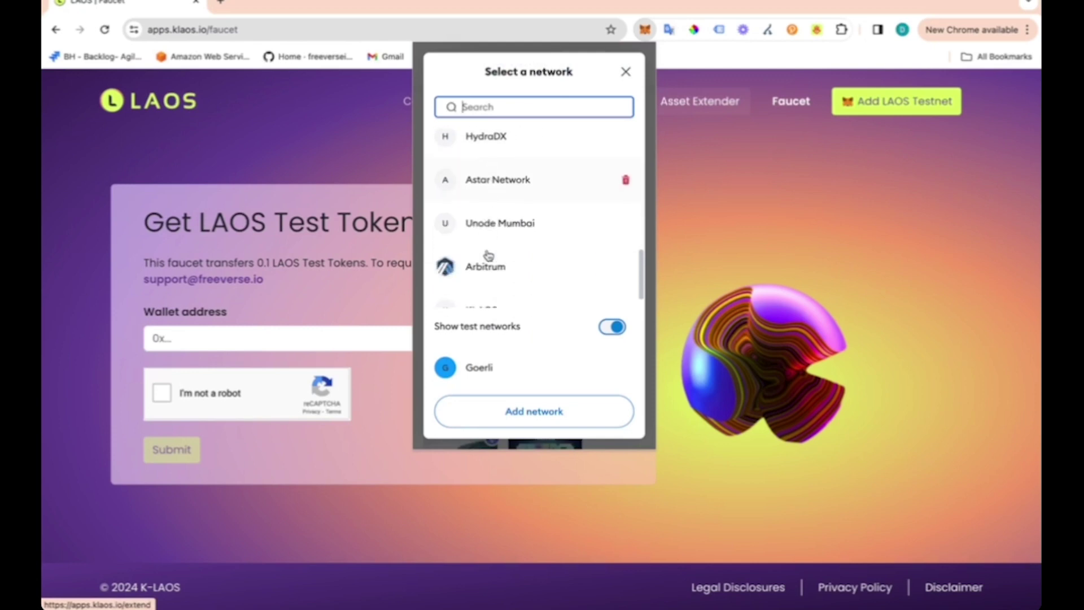
click(484, 283)
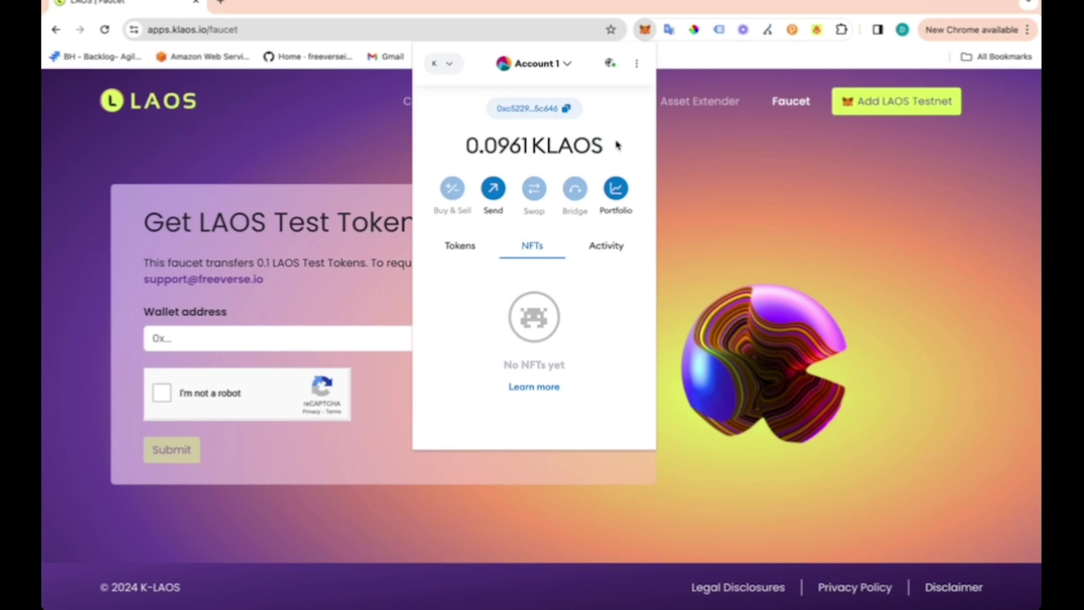
click(721, 235)
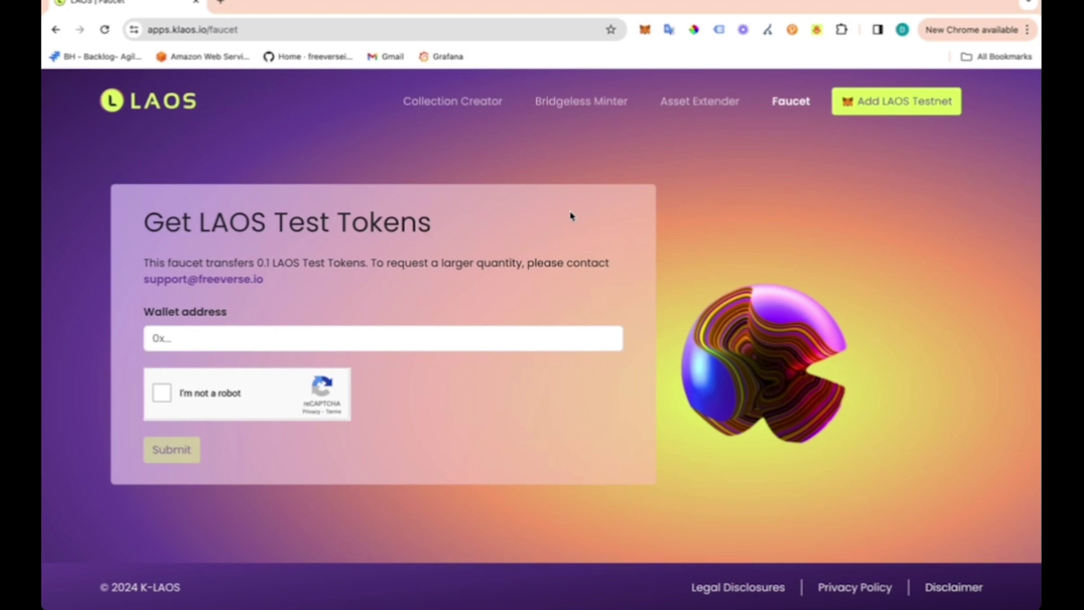
Open the Bridgeless Minter and upload laosnetwork_logo.jpeg from the images folder as the asset's media.
click(575, 103)
scroll(188, 346, down, 4)
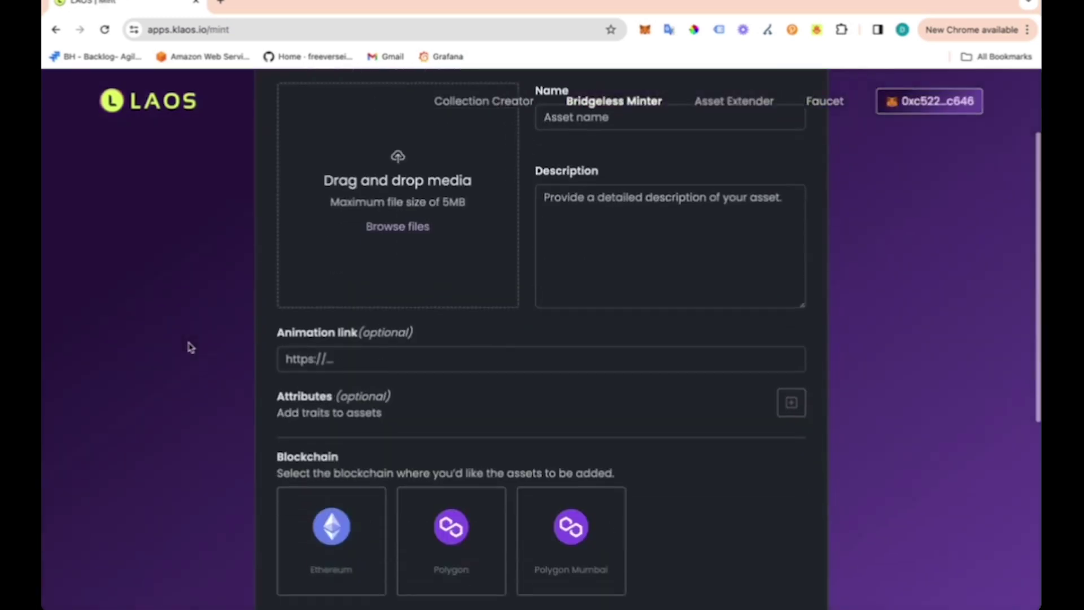
scroll(188, 346, up, 2)
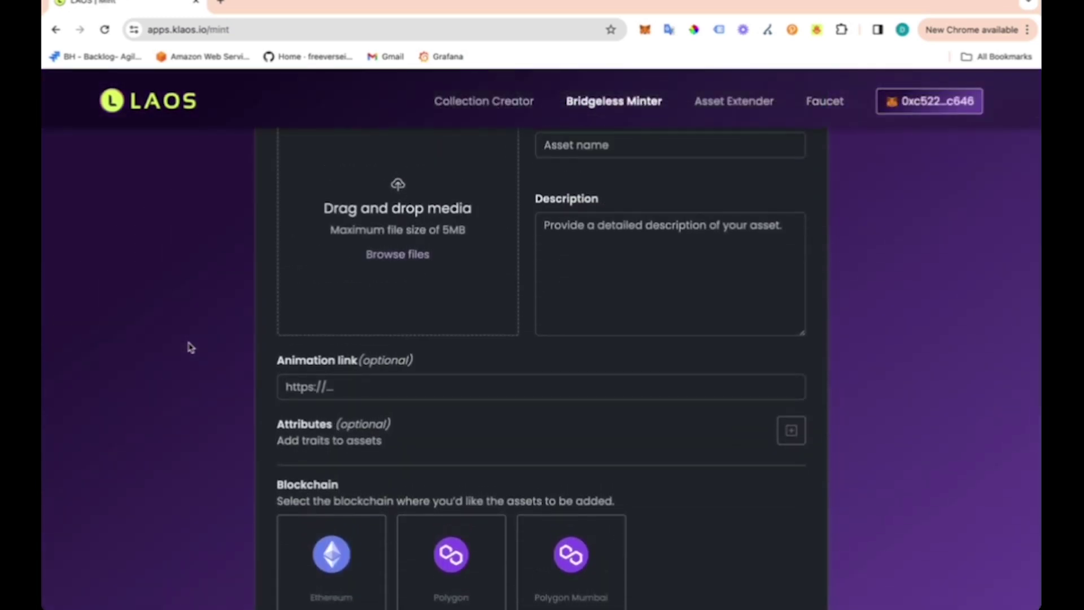
scroll(190, 346, up, 1)
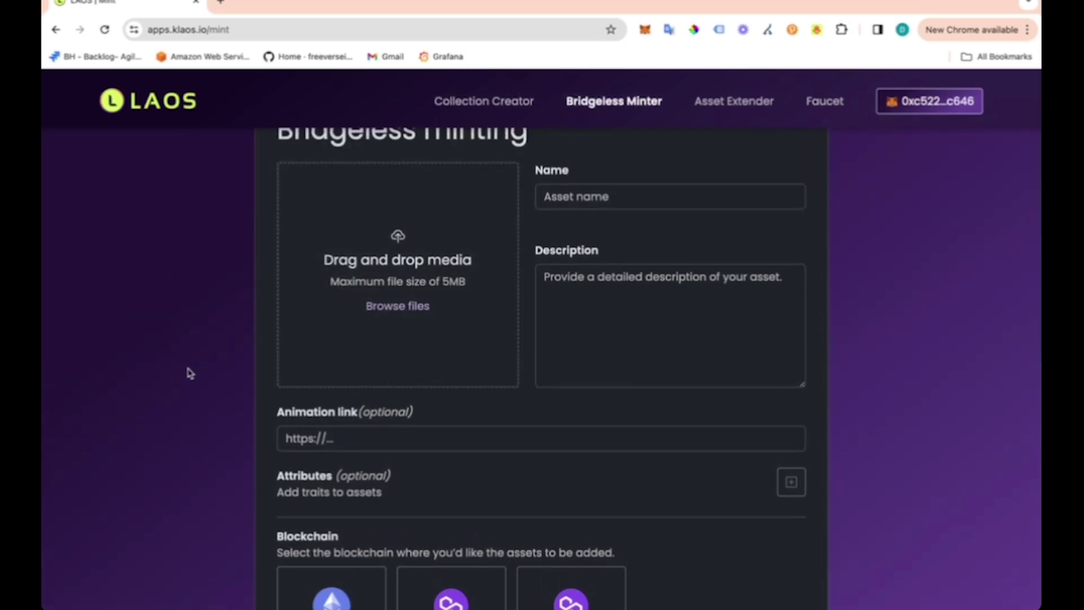
scroll(190, 372, down, 3)
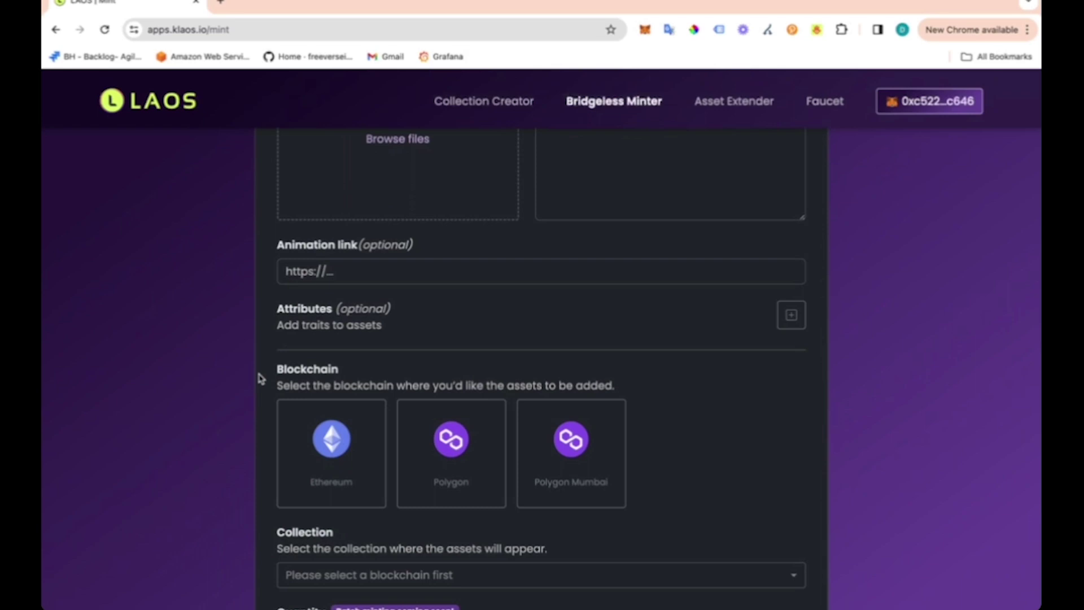
scroll(260, 378, up, 4)
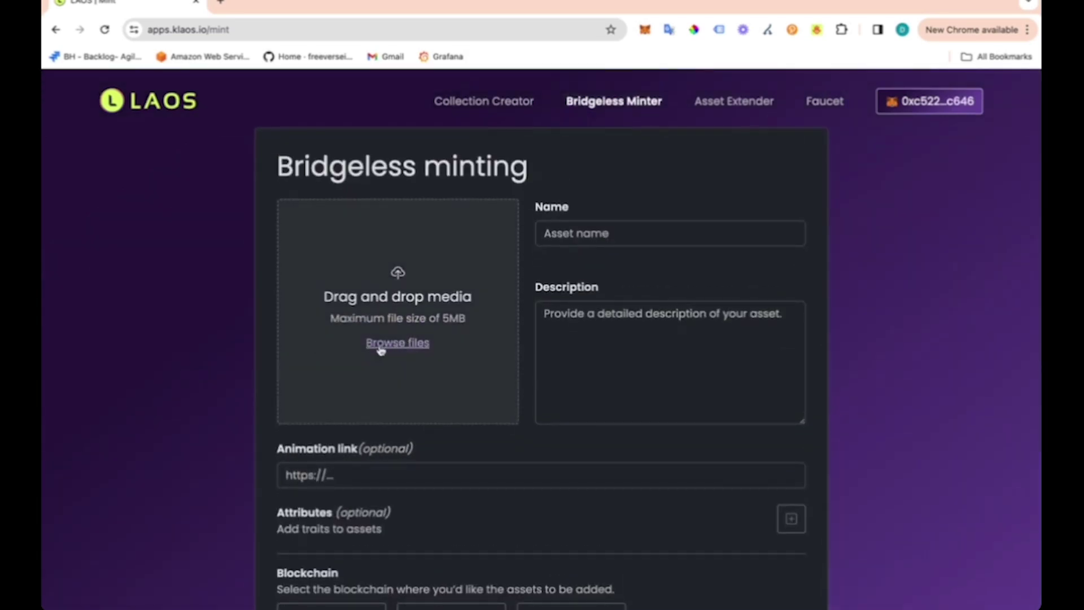
click(381, 350)
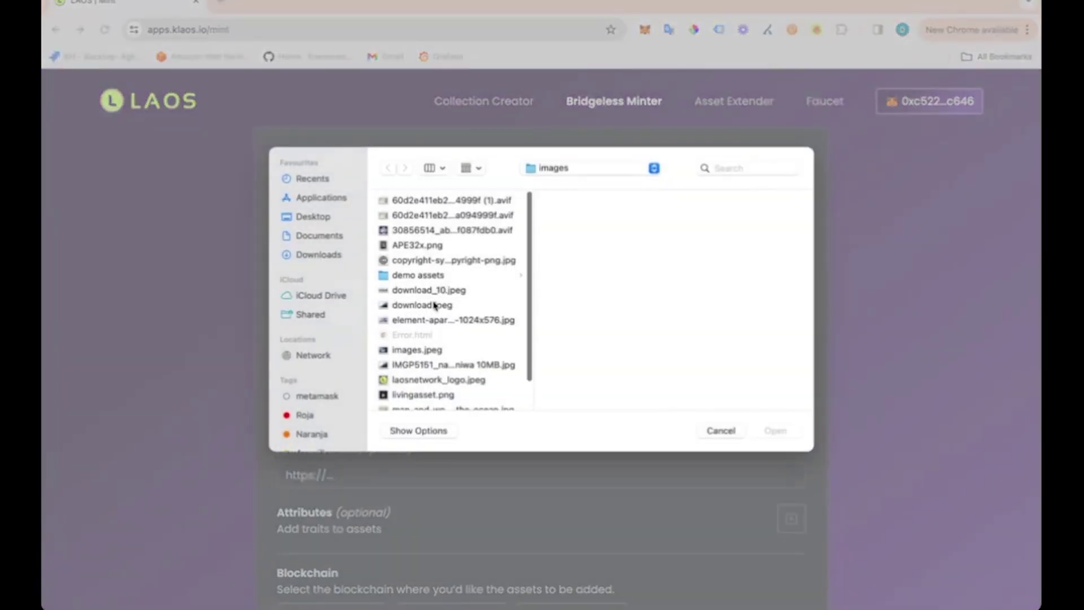
scroll(443, 308, down, 2)
click(395, 337)
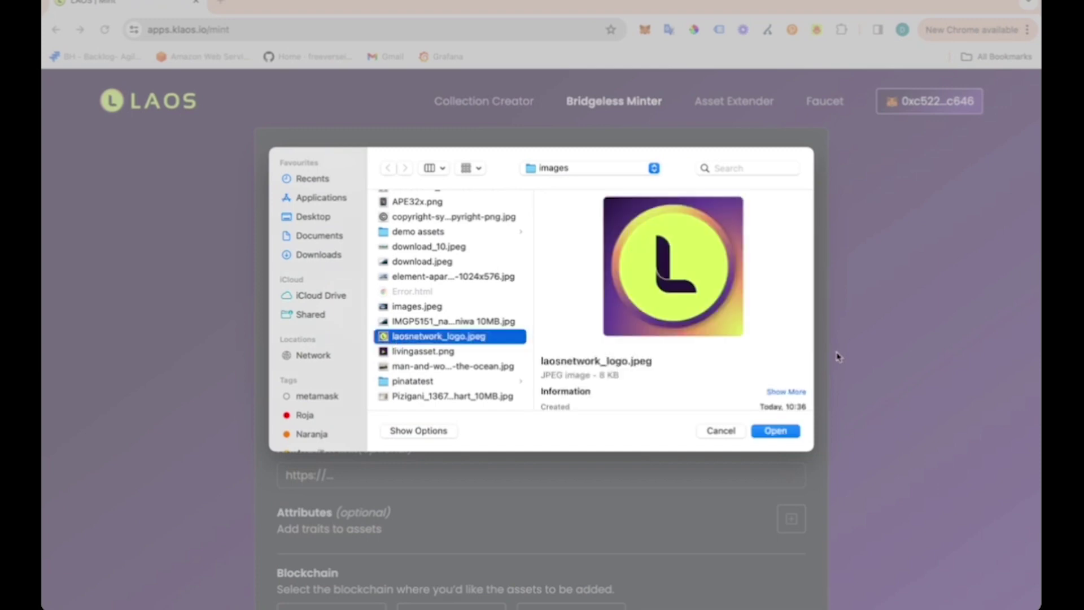
click(776, 431)
Name the asset "Logo live session 8th, February".
click(570, 232)
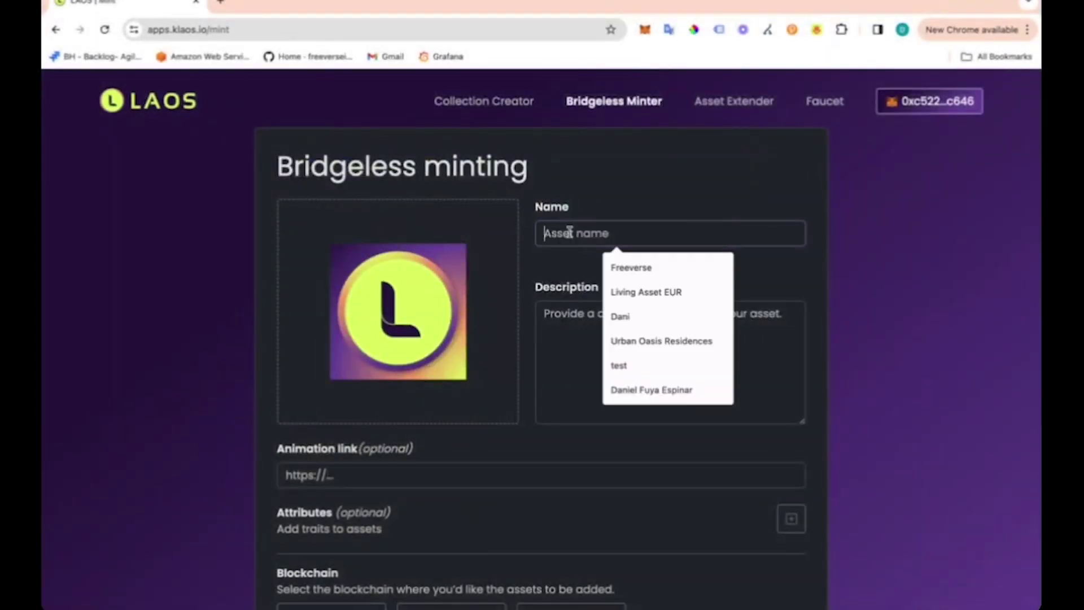
text(L)
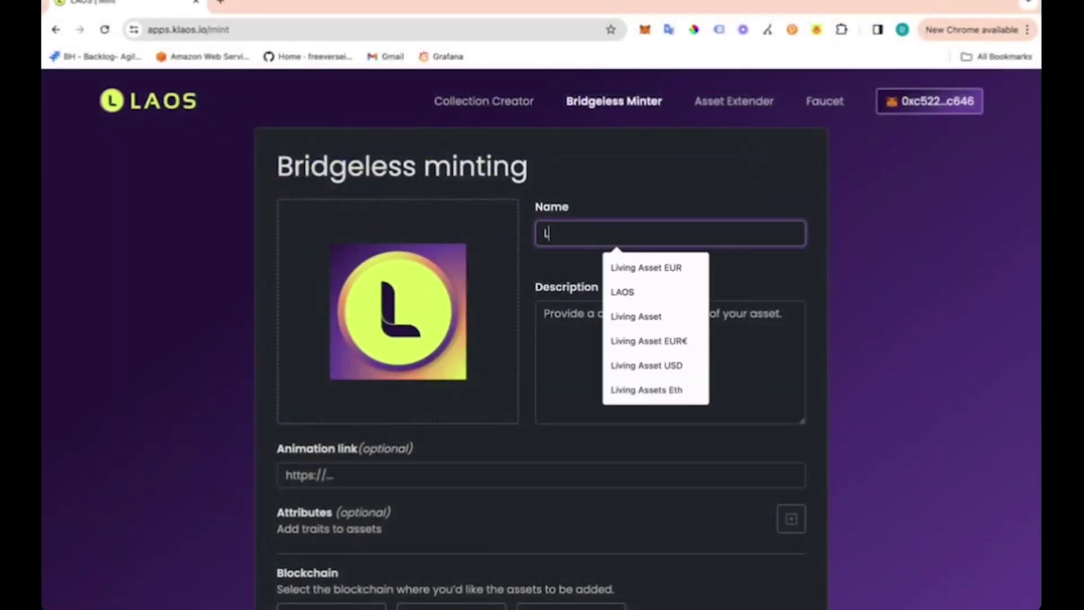
text(ogo)
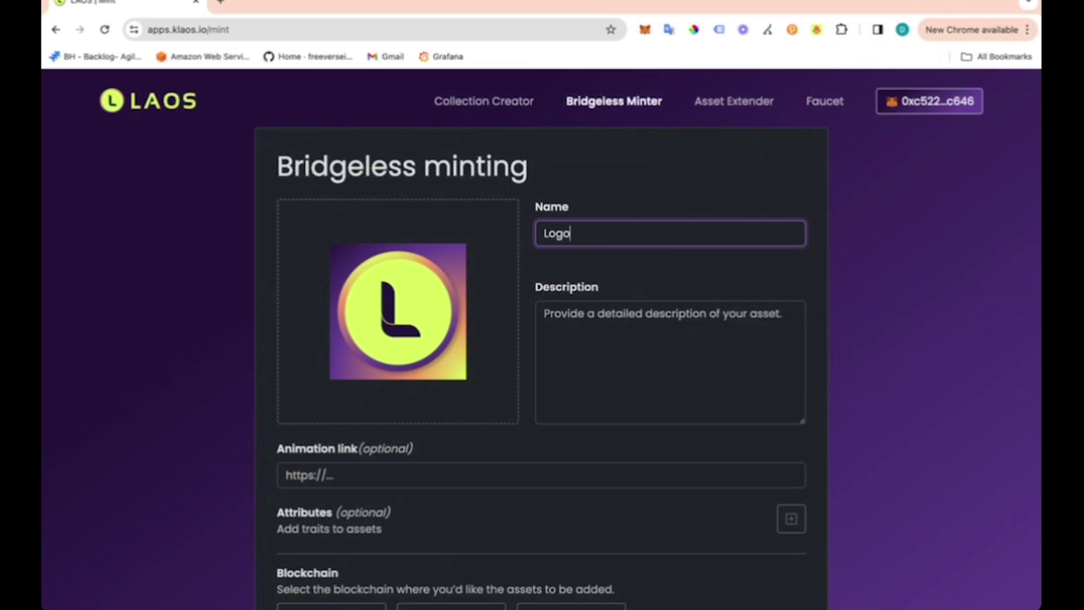
text( live session 8th, Fred)
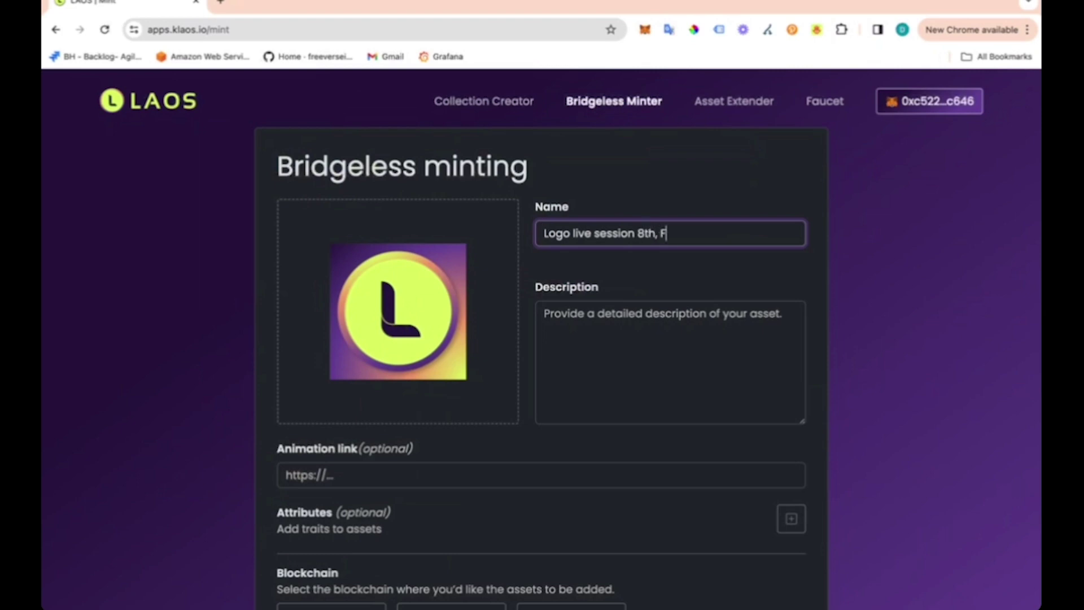
key(BackSpace)
key(BackSpace)
key(BackSpace)
text(ebrura)
key(BackSpace)
key(BackSpace)
text(ary)
Enter the asset description "An amazing representation of Laos".
click(651, 330)
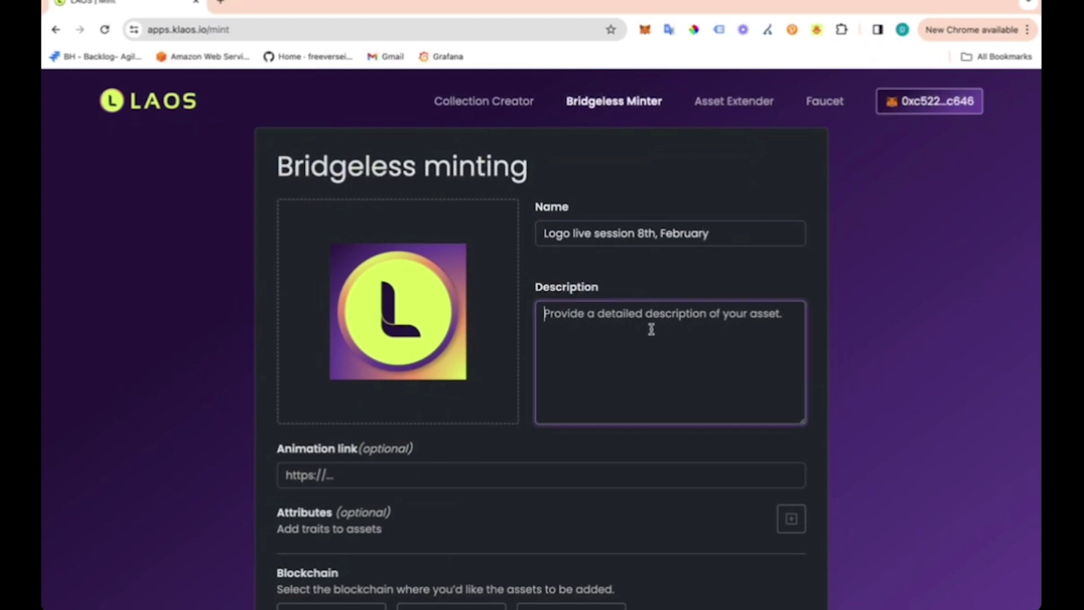
text(An a)
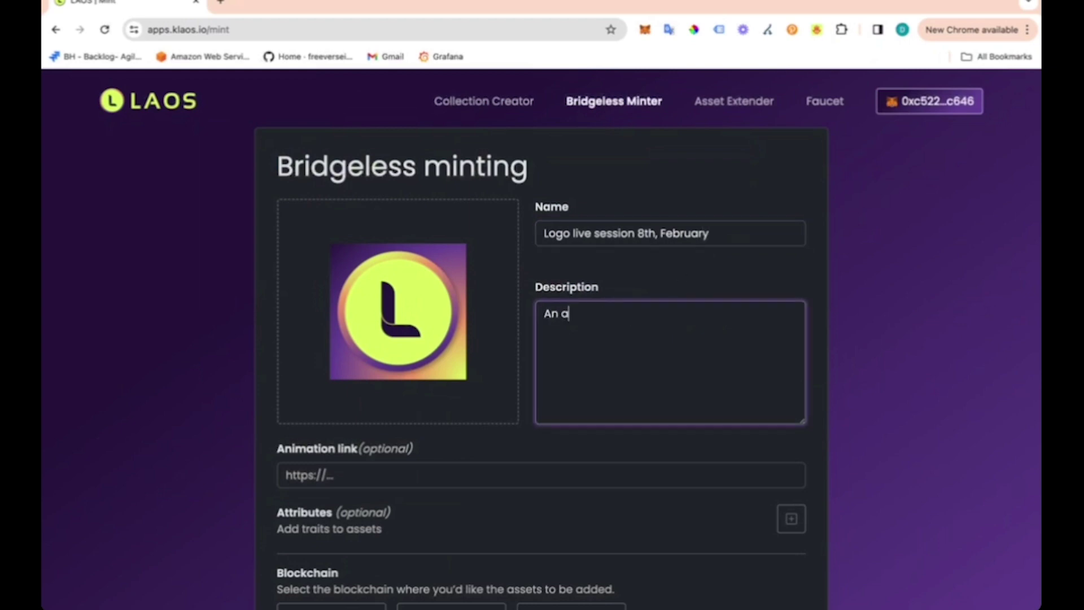
text(mzing resp)
key(BackSpace)
key(BackSpace)
text(presentation)
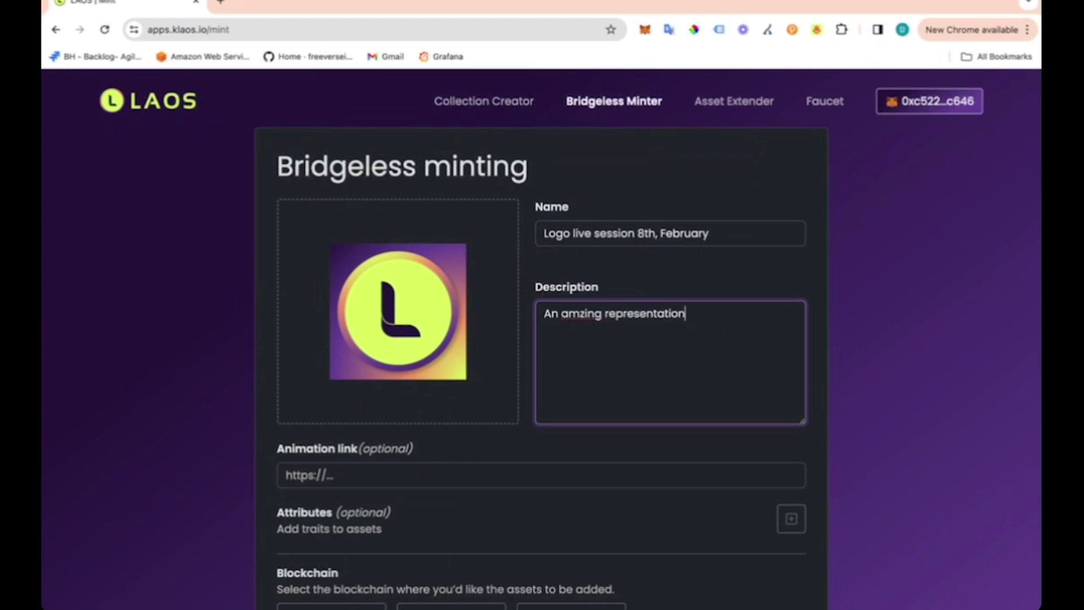
text( of Laos)
click(576, 314)
text(a)
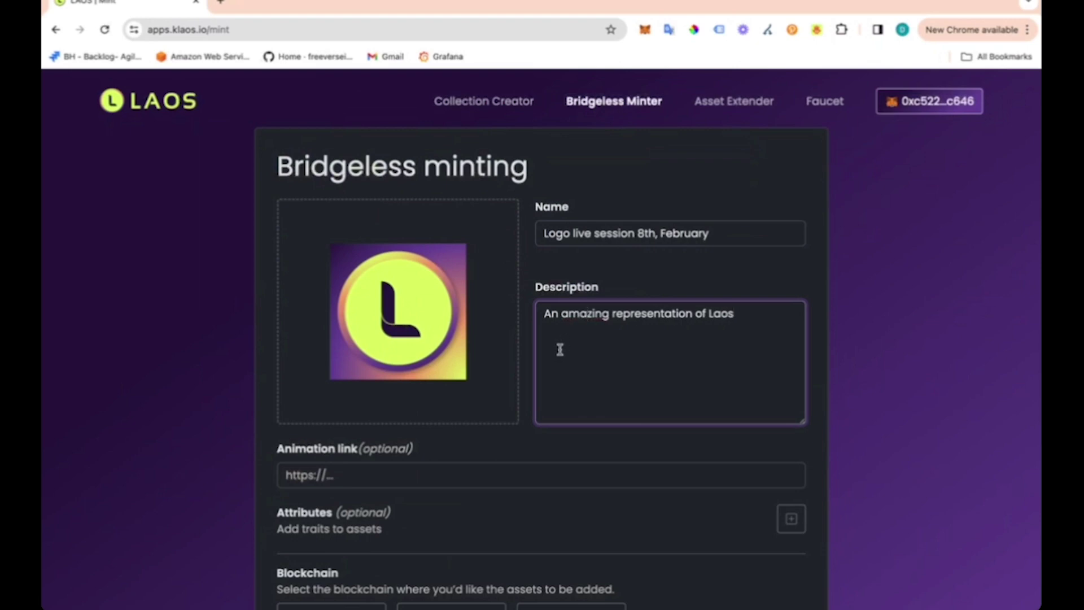
Add an asset attribute with the name Size and the value Large.
scroll(559, 350, down, 3)
scroll(562, 354, down, 3)
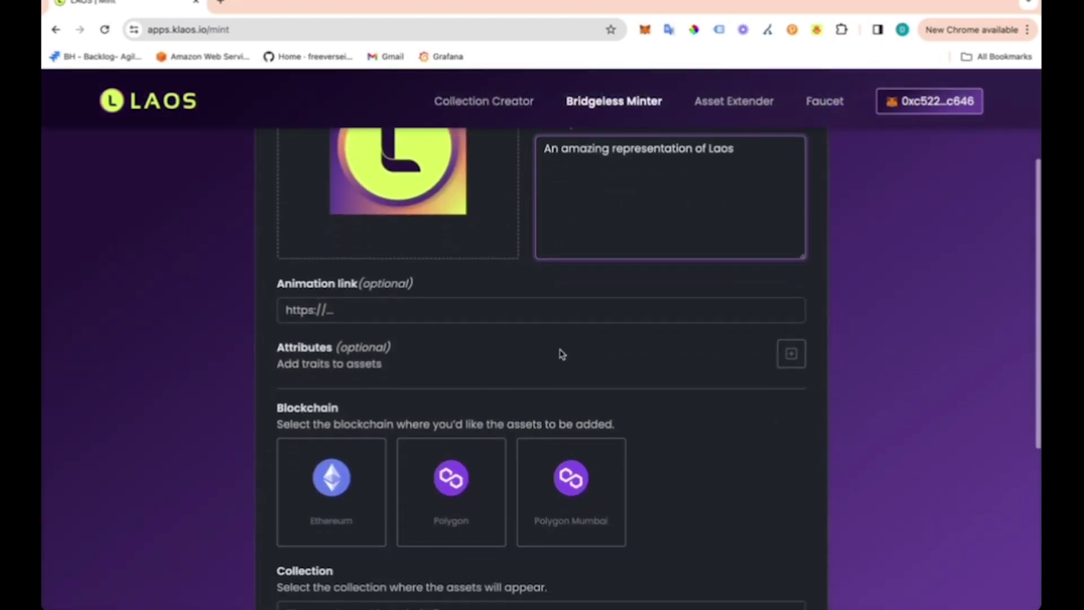
click(790, 328)
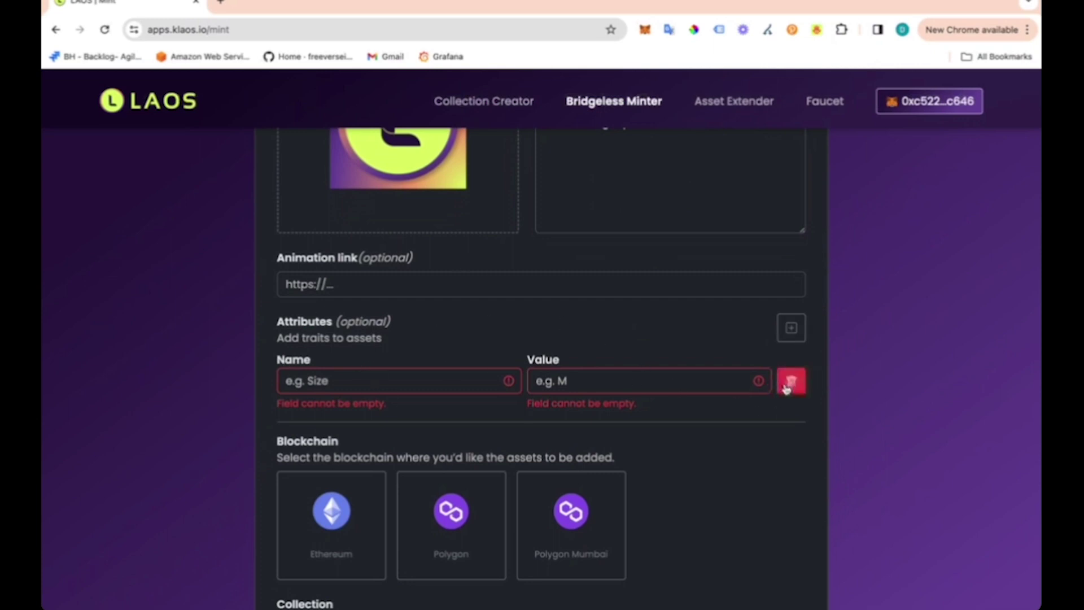
click(415, 386)
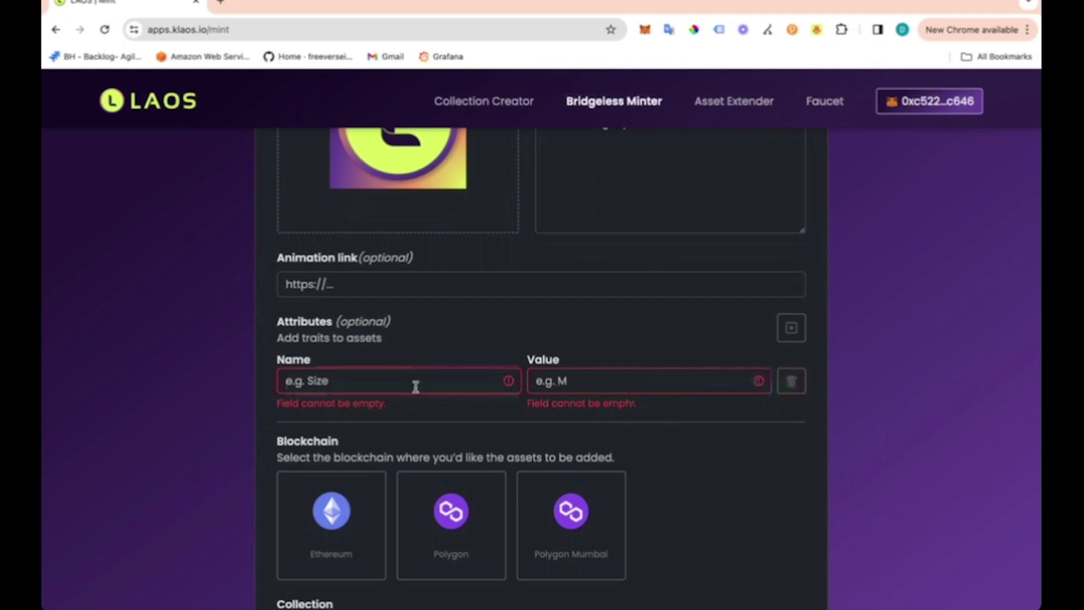
text(Siz)
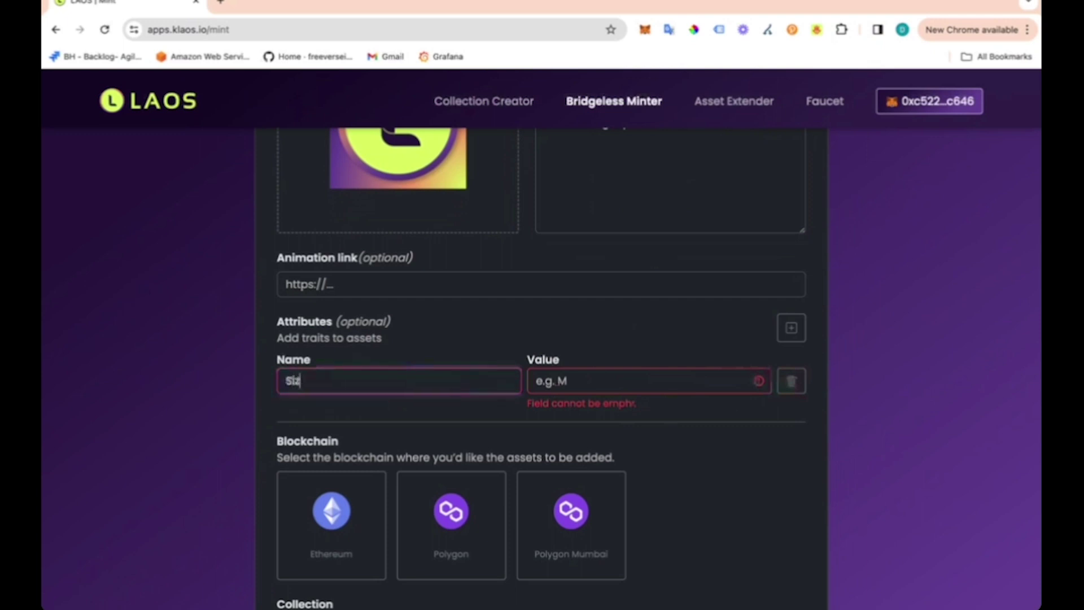
text(e)
click(577, 370)
text(Lar)
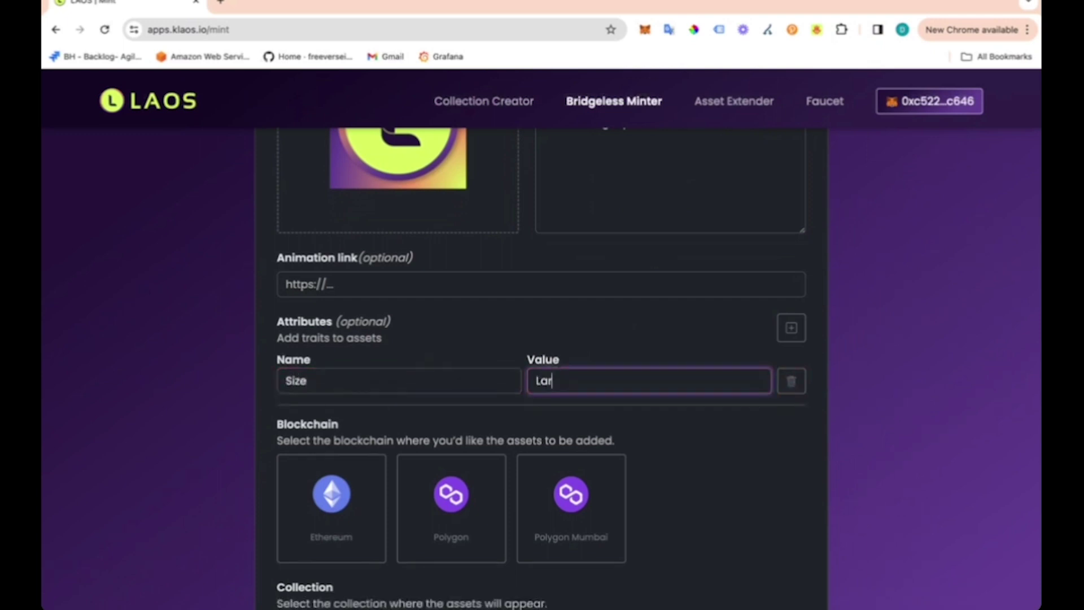
text(ge)
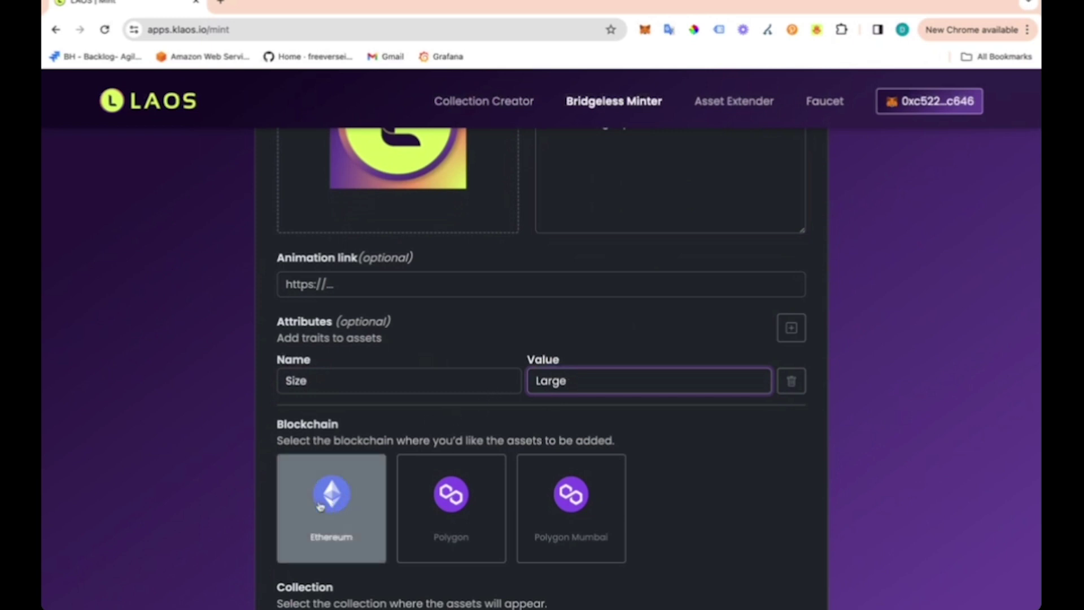
Choose Ethereum as the asset's blockchain and the public collection "ETH - LAOS Bridgeless Minting".
scroll(242, 477, down, 3)
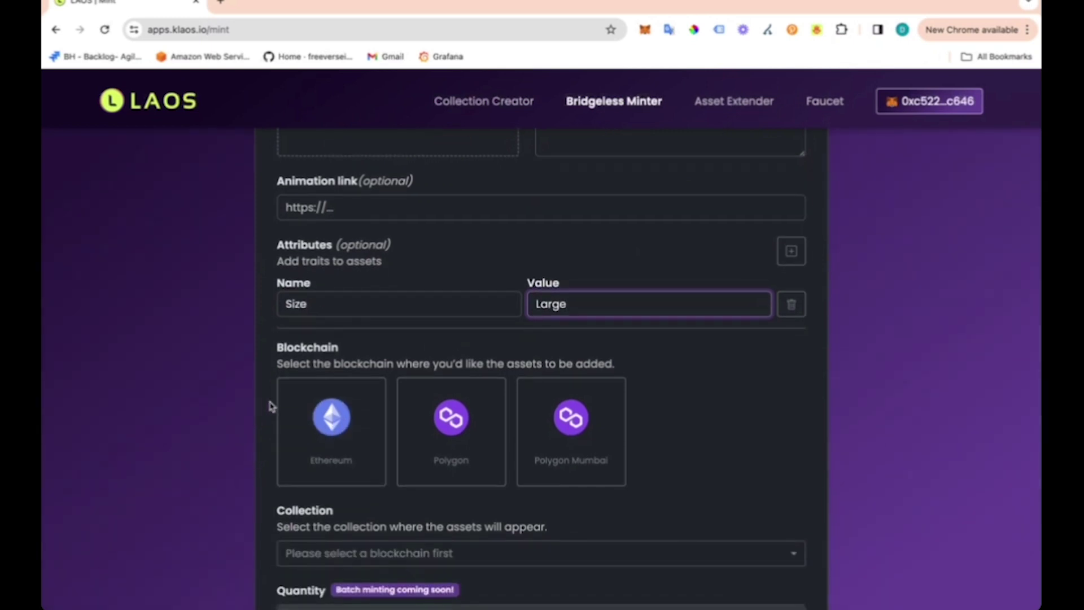
scroll(270, 407, up, 5)
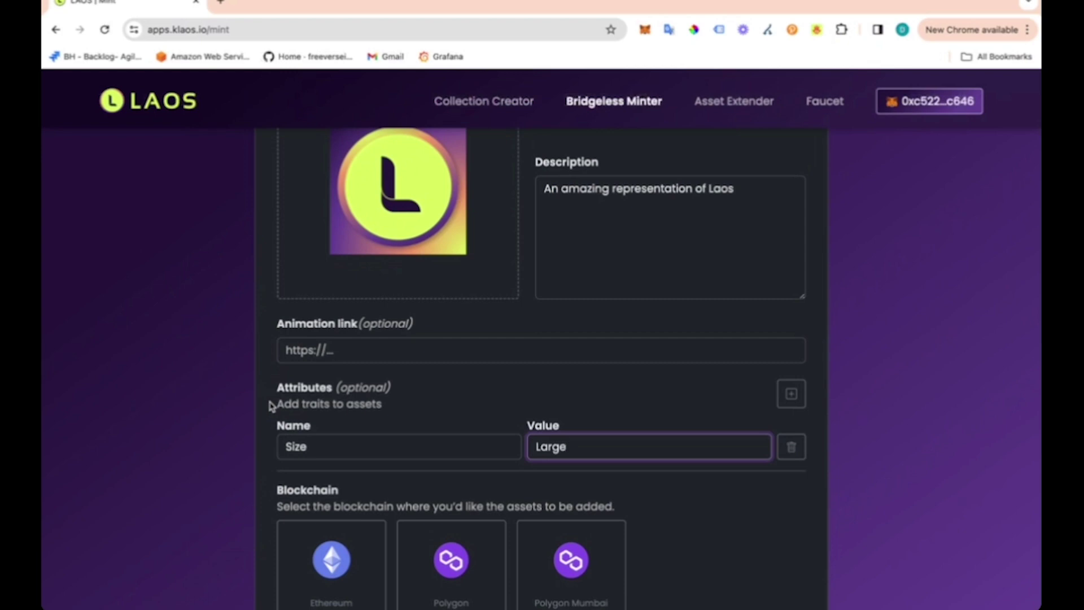
scroll(271, 406, down, 2)
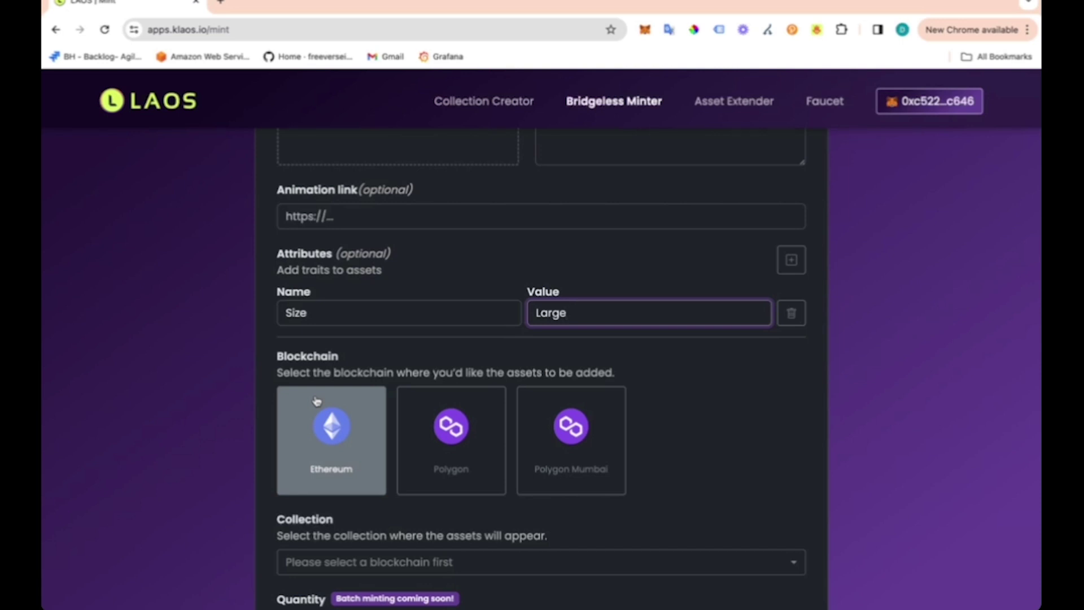
click(316, 400)
scroll(316, 400, down, 3)
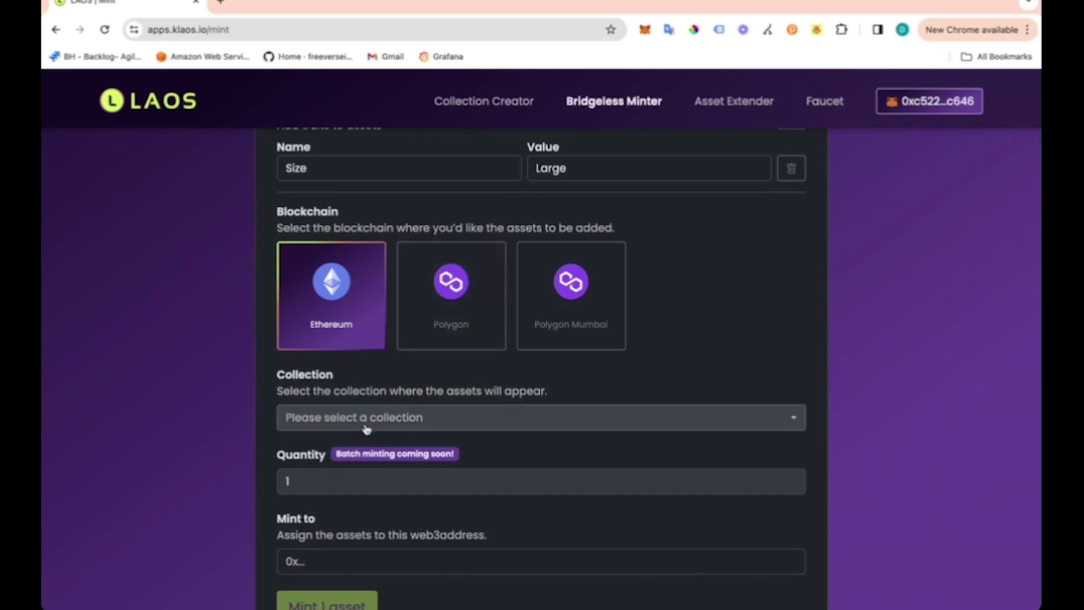
click(345, 424)
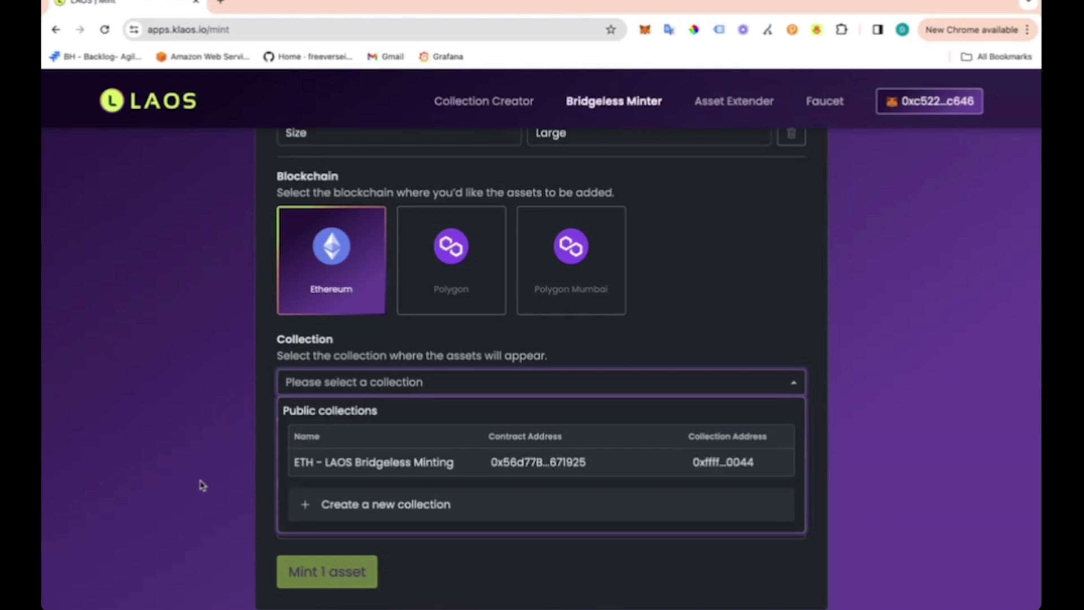
click(342, 461)
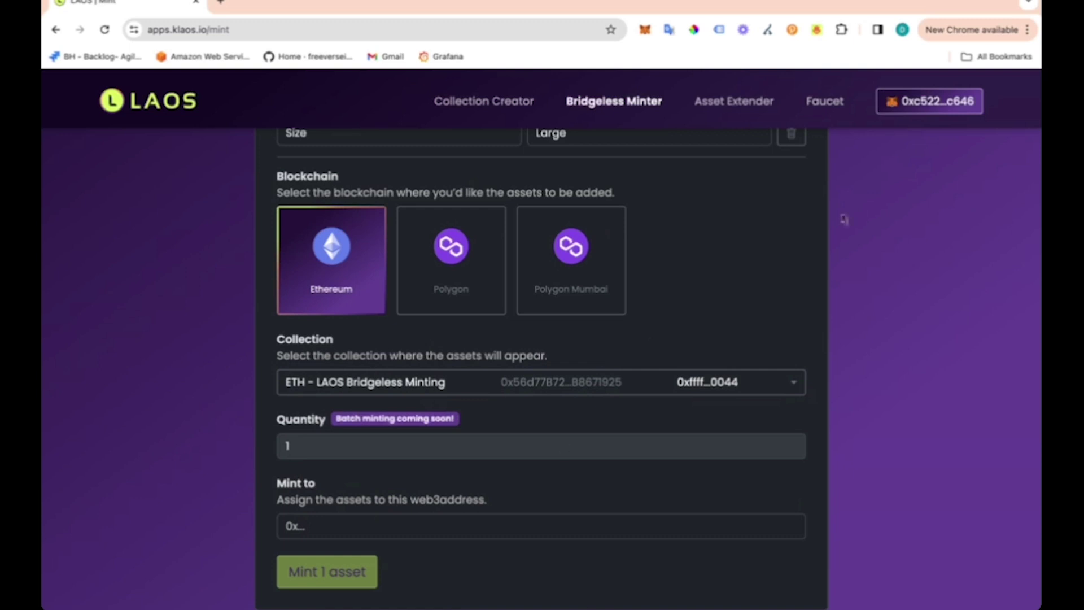
Copy the connected wallet's web3 address and paste it as the recipient to mint the asset to.
click(891, 103)
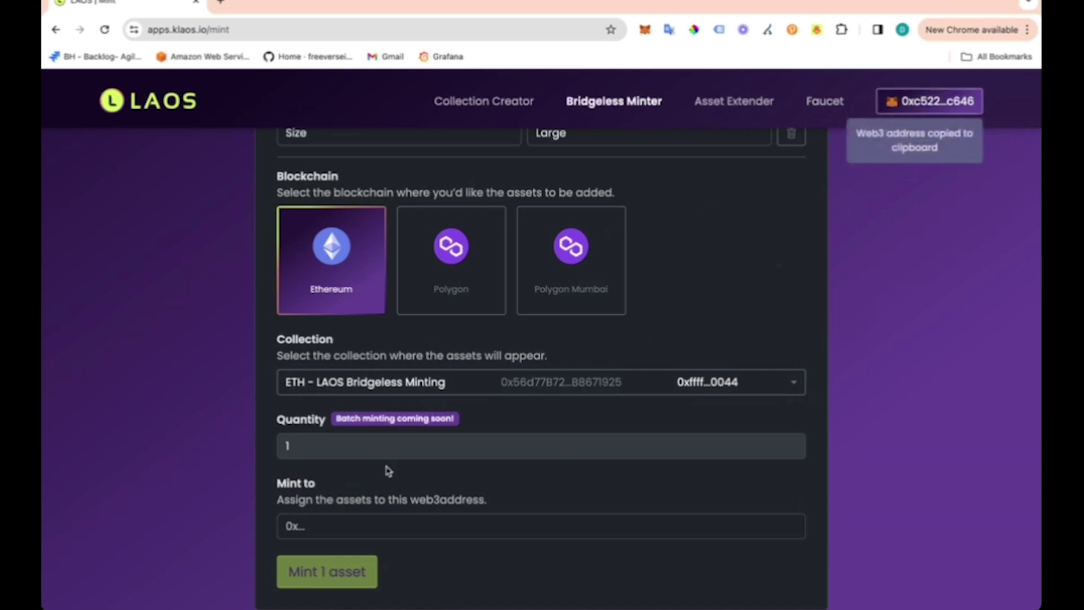
click(314, 525)
key(ctrl+v)
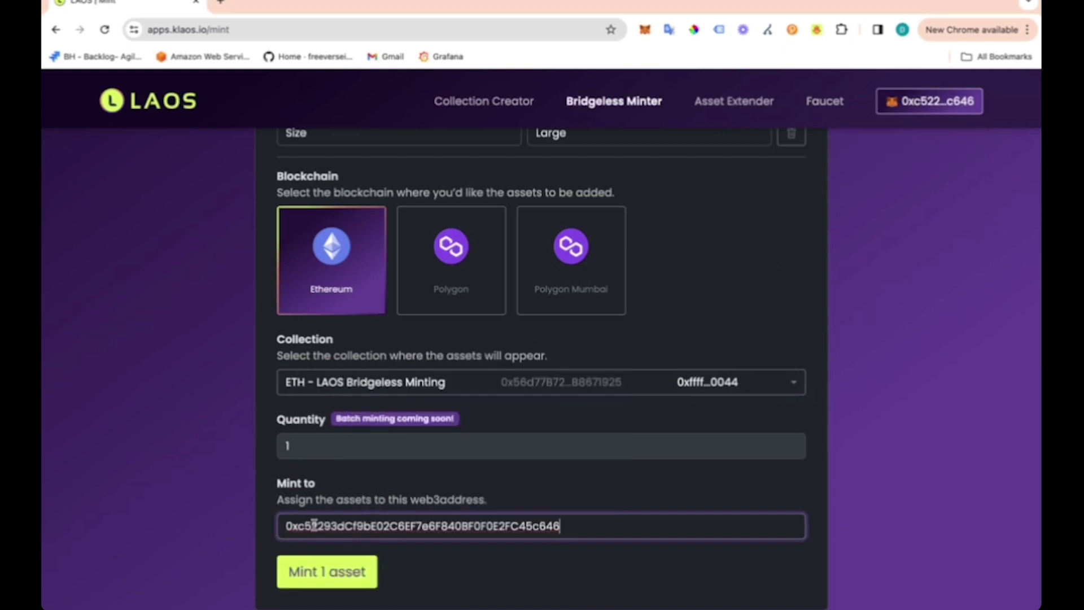
Mint the one asset and confirm the contract interaction on the KLAOS network in MetaMask.
click(322, 569)
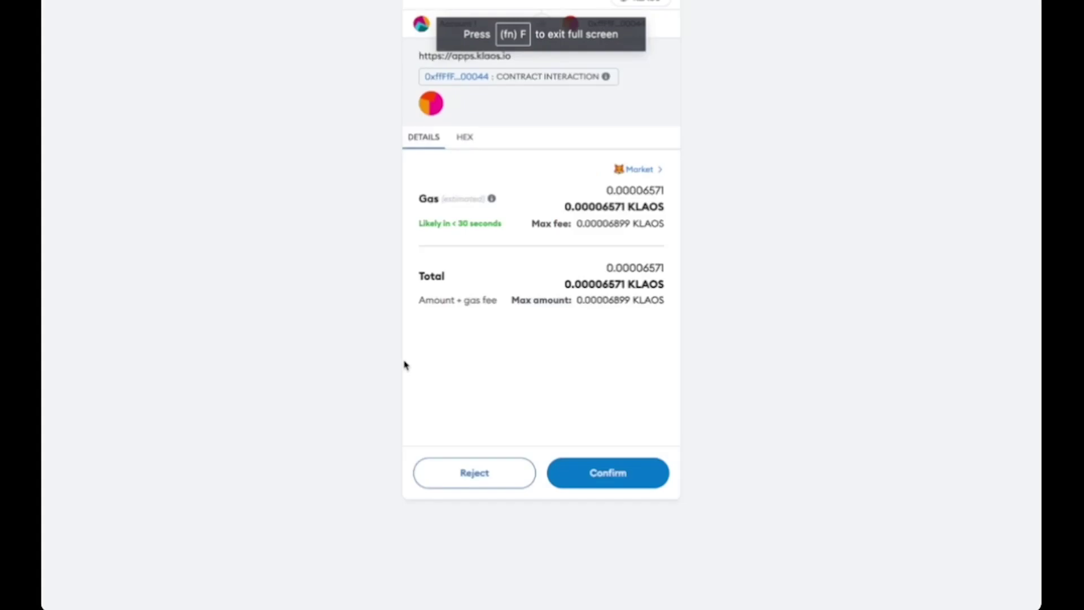
key(ctrl+Left)
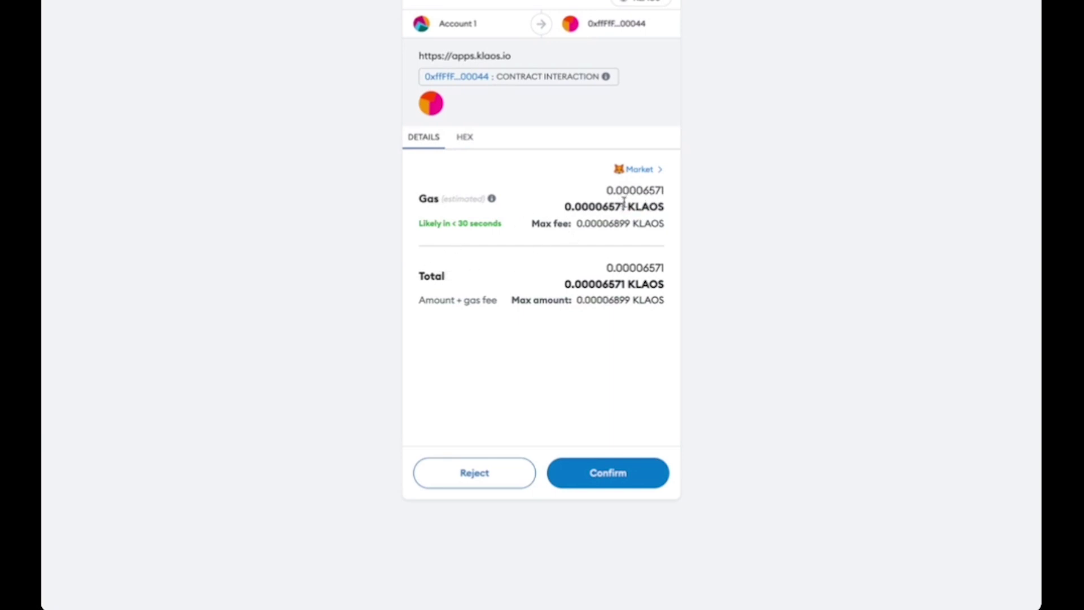
drag(626, 206, 680, 213)
click(581, 481)
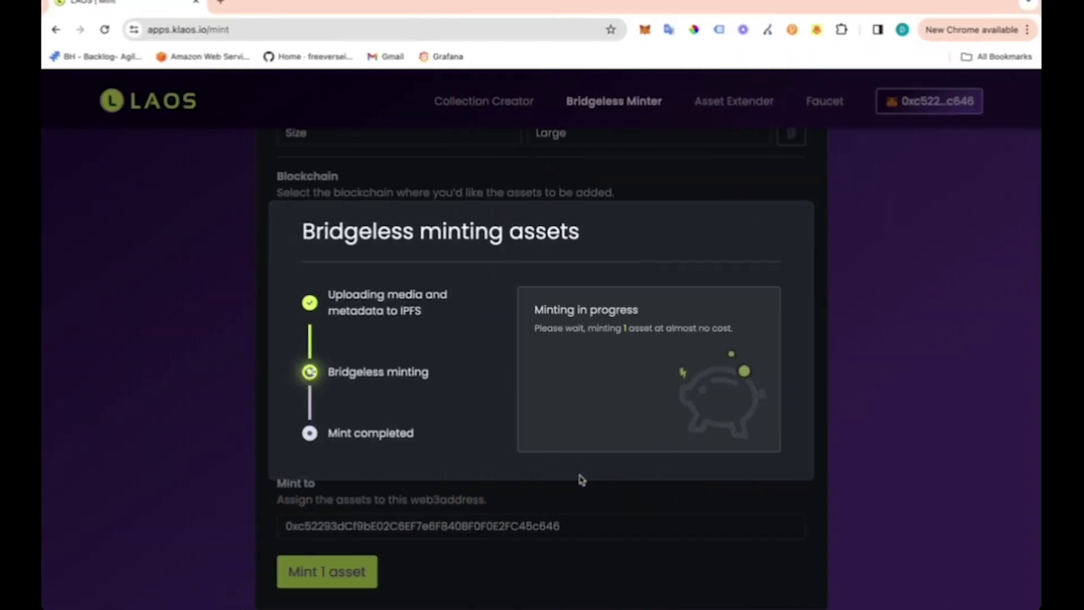
Check the status of the minting transaction in MetaMask's activity list while the mint runs.
click(645, 31)
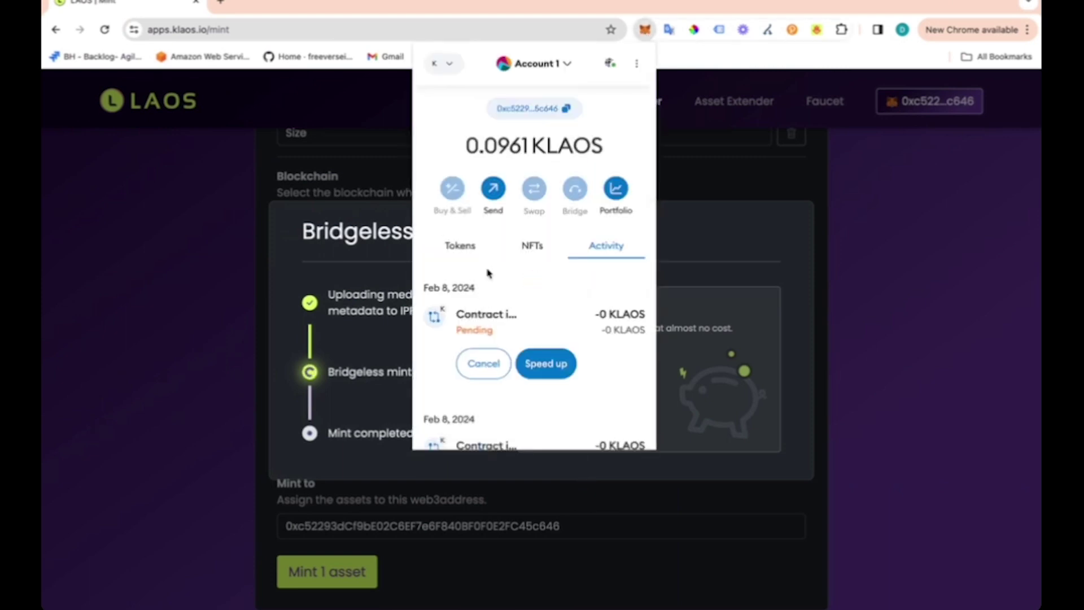
scroll(487, 273, down, 1)
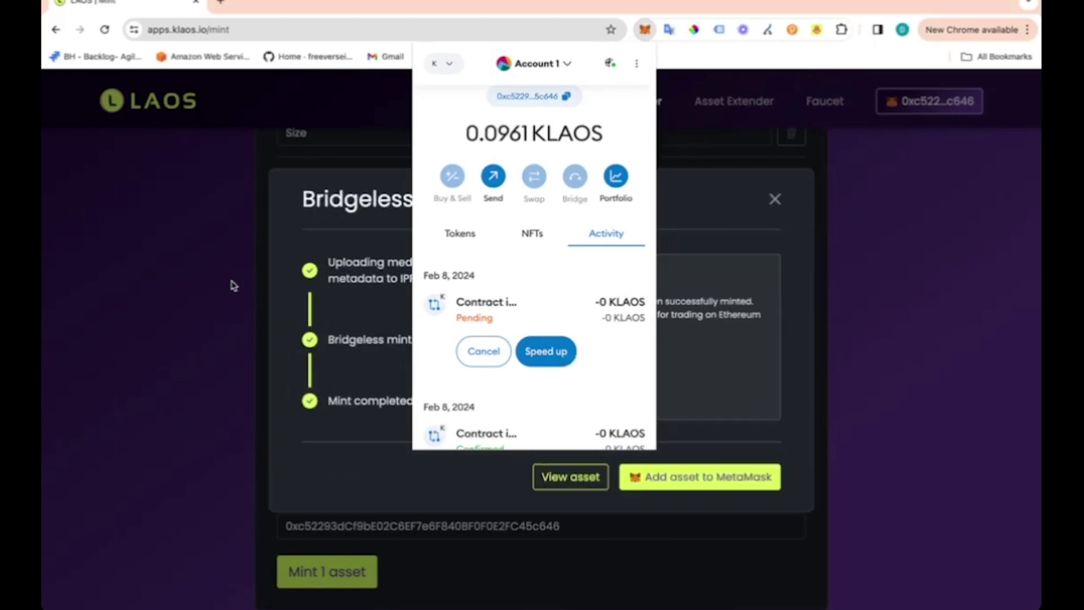
click(762, 349)
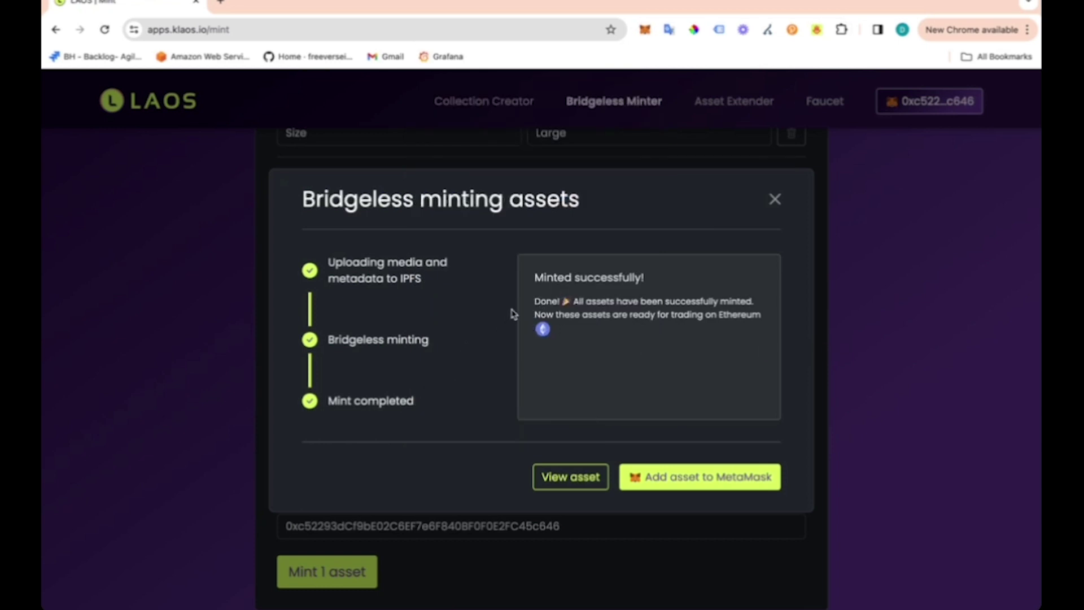
Start adding the minted asset to MetaMask and check the Display NFT media option by searching the wallet settings for "media".
click(658, 479)
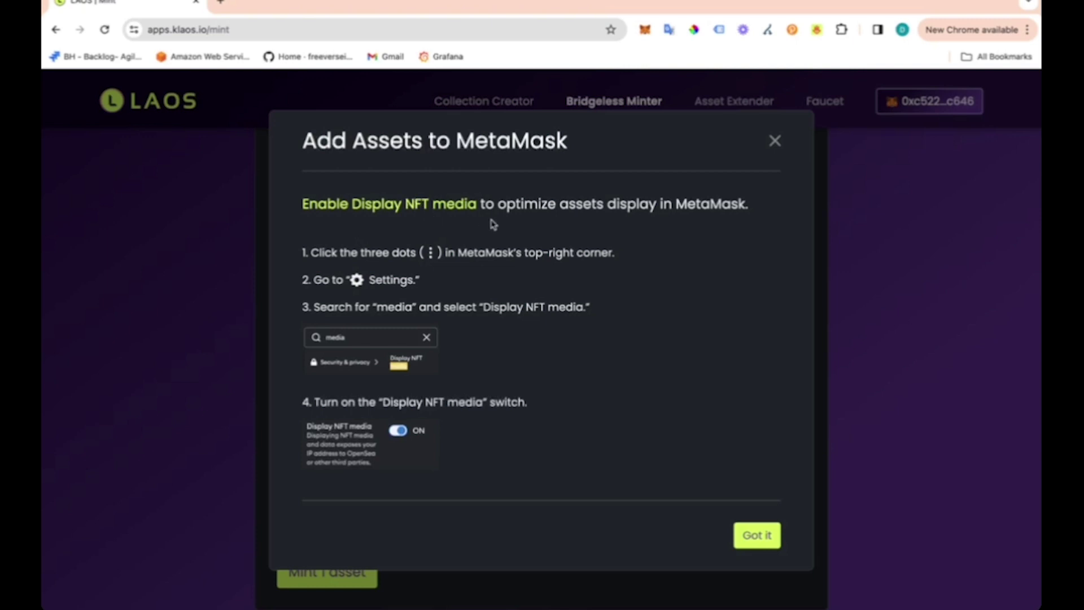
click(645, 31)
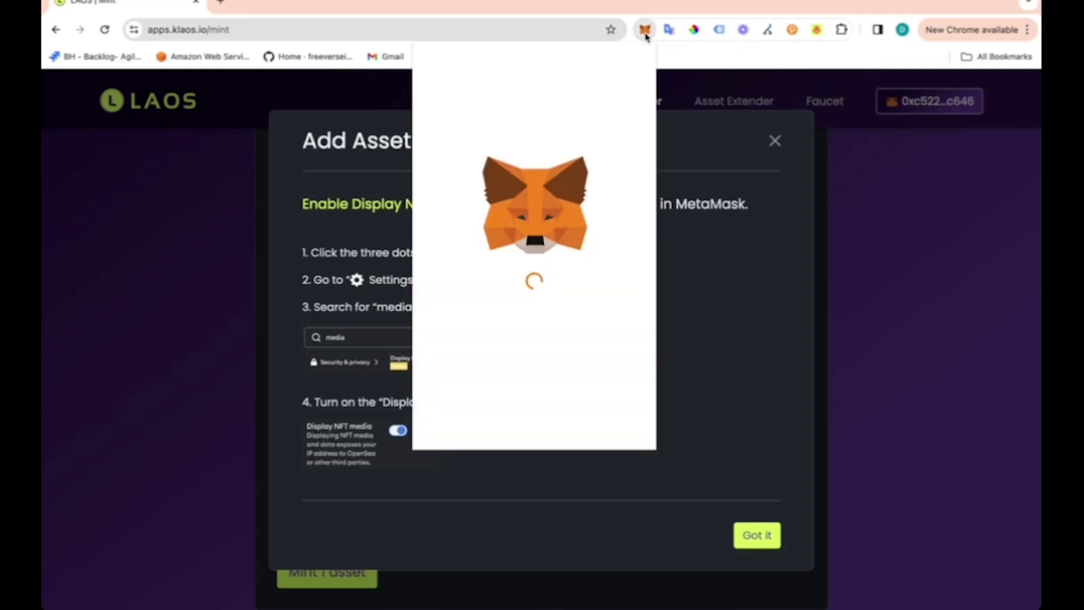
click(637, 65)
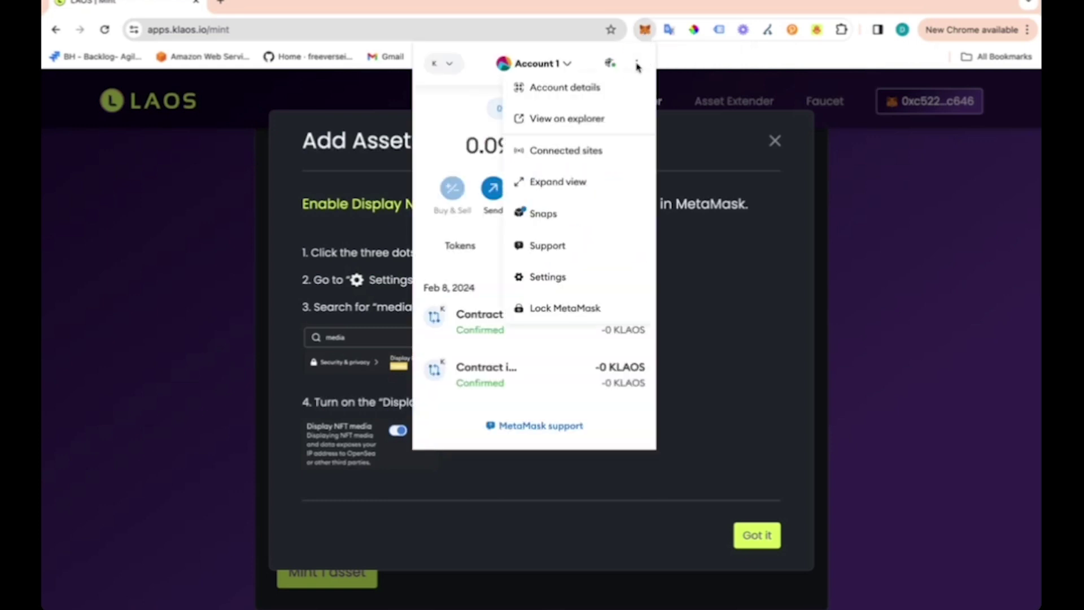
click(542, 276)
text(media)
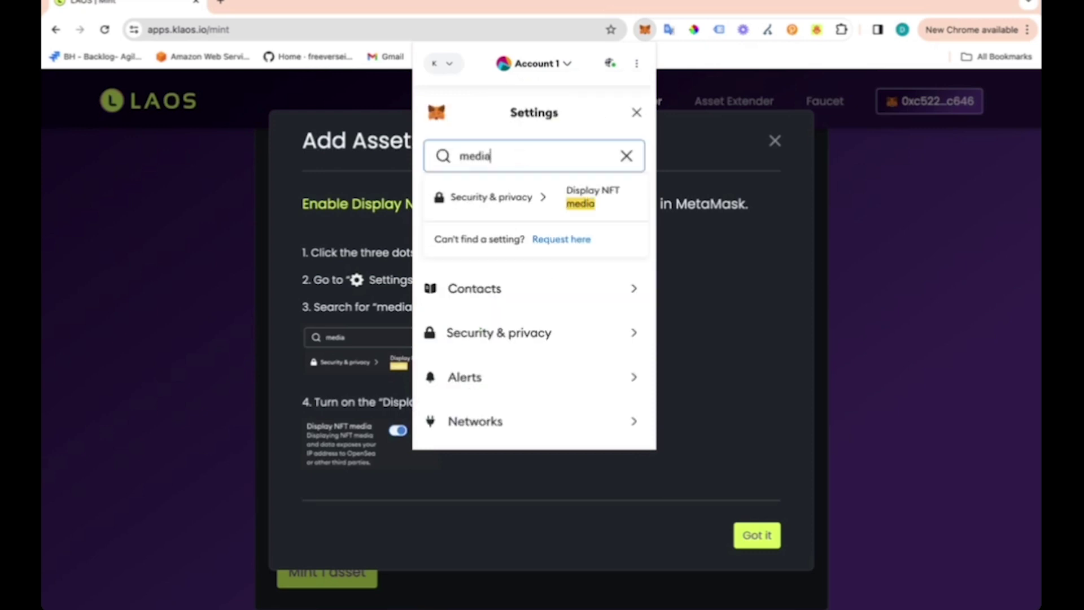
click(535, 198)
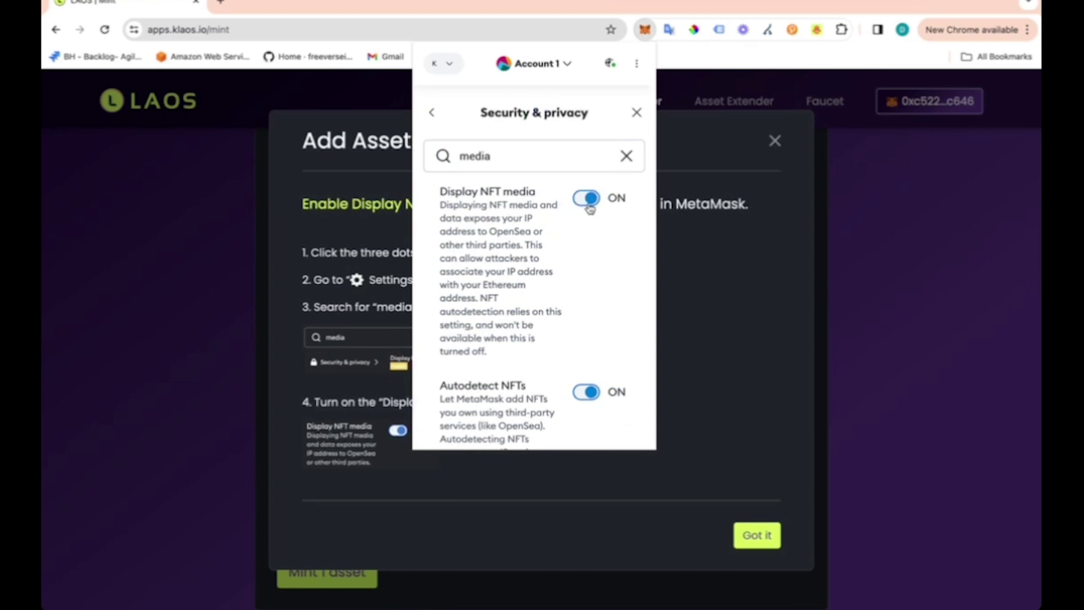
click(637, 115)
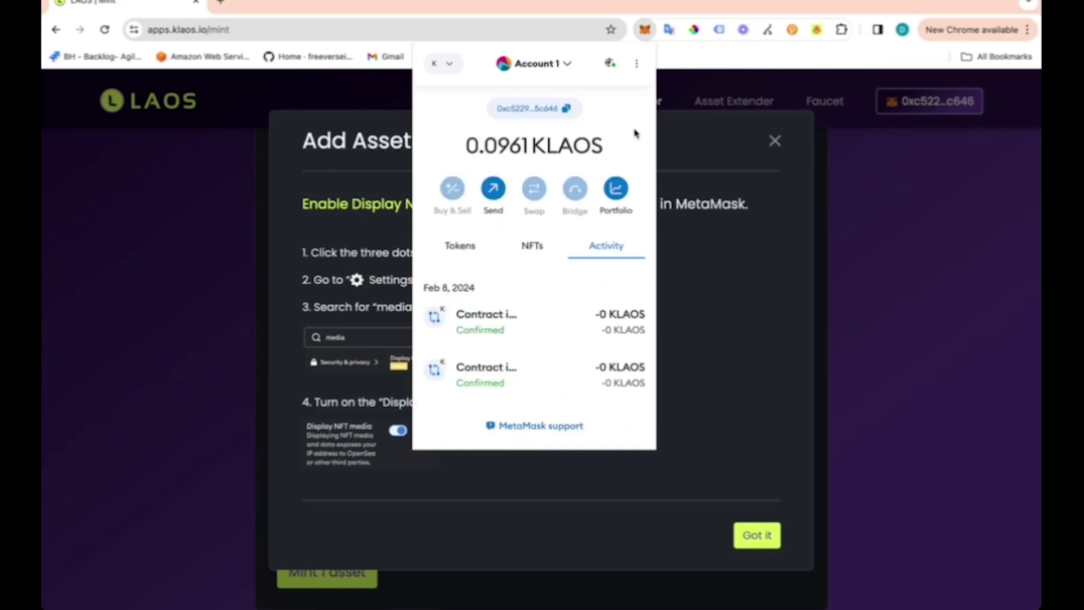
click(715, 248)
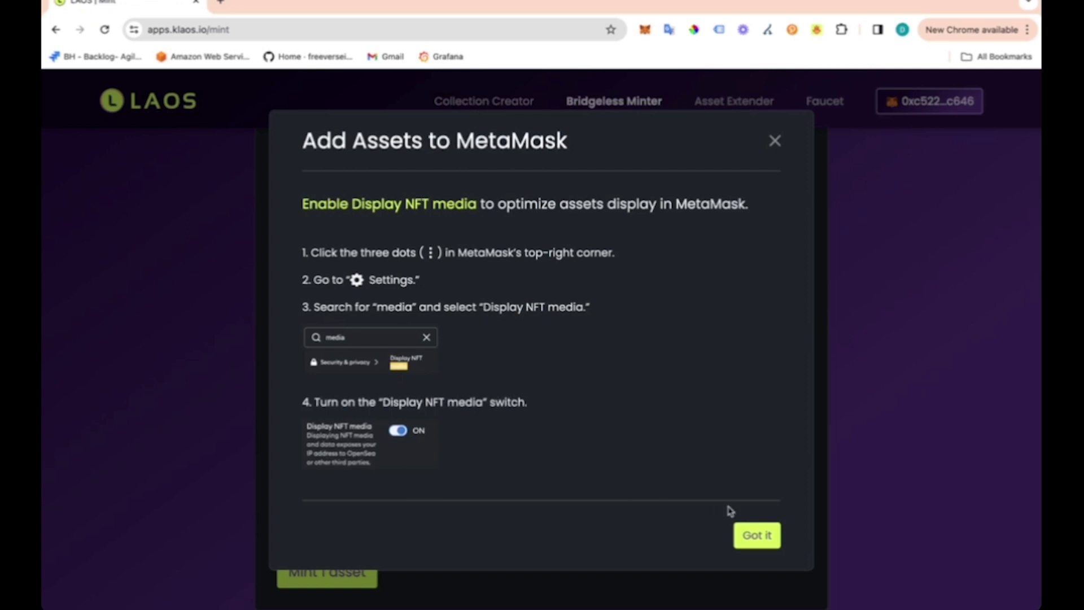
Approve switching MetaMask to Ethereum Mainnet and add the suggested NFT "Logo live session 8th, February" to the wallet.
click(746, 536)
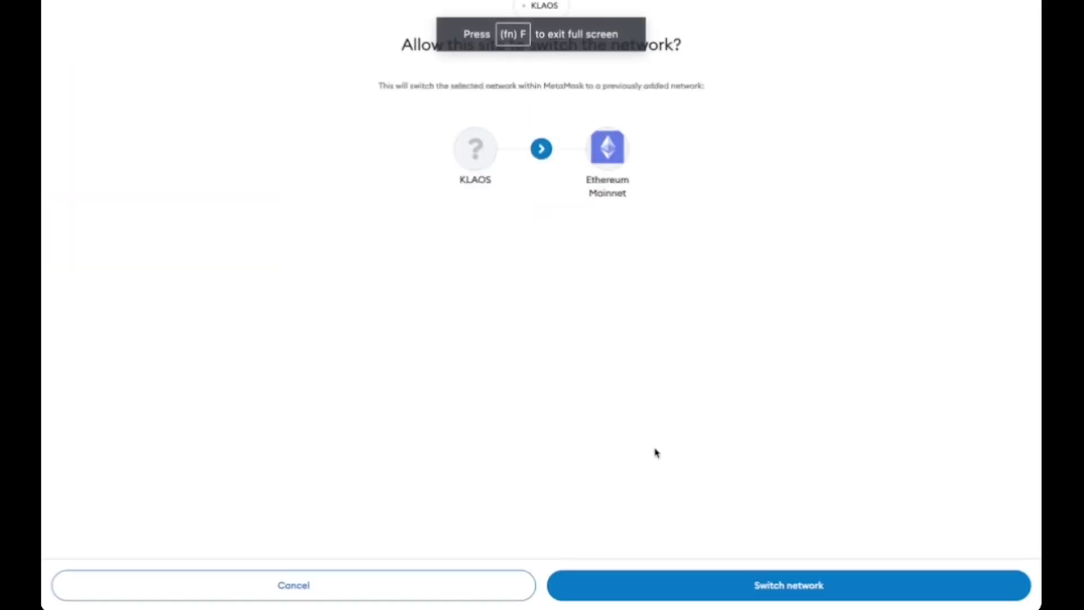
click(614, 586)
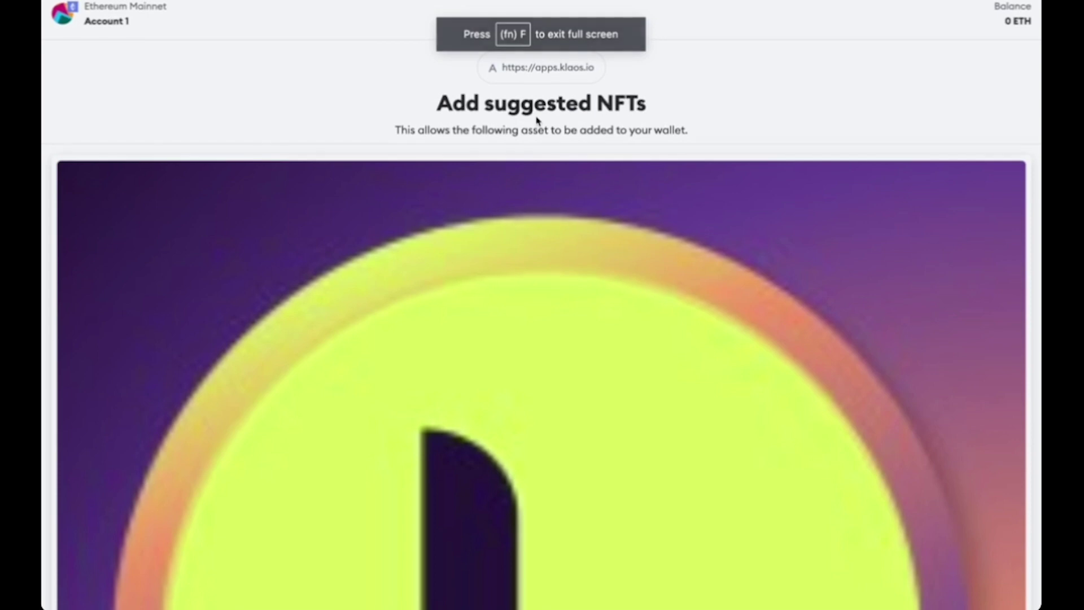
scroll(537, 120, down, 1)
scroll(537, 120, down, 8)
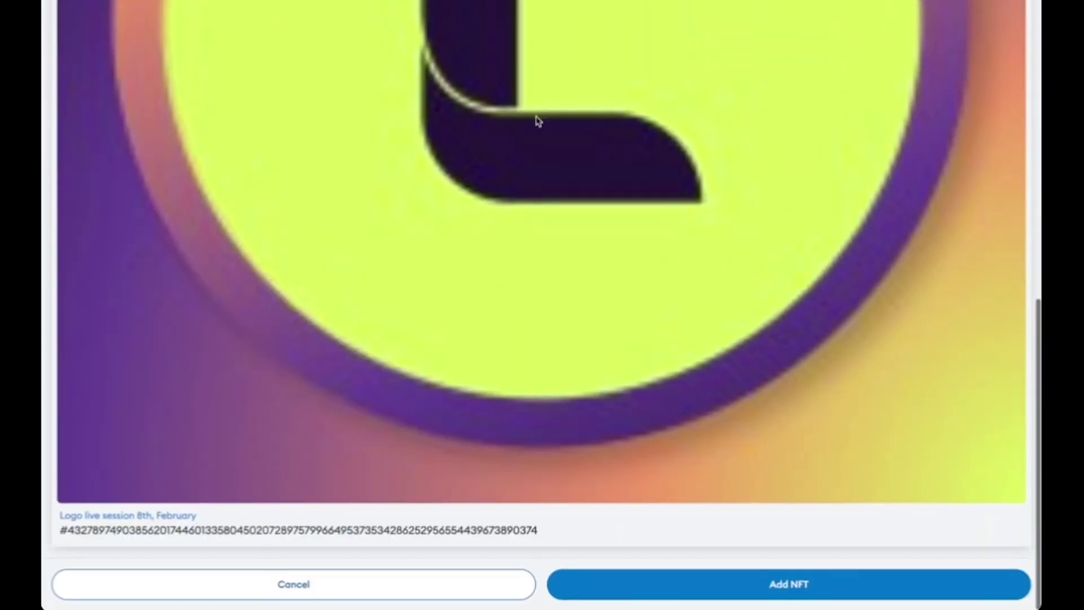
scroll(440, 355, up, 8)
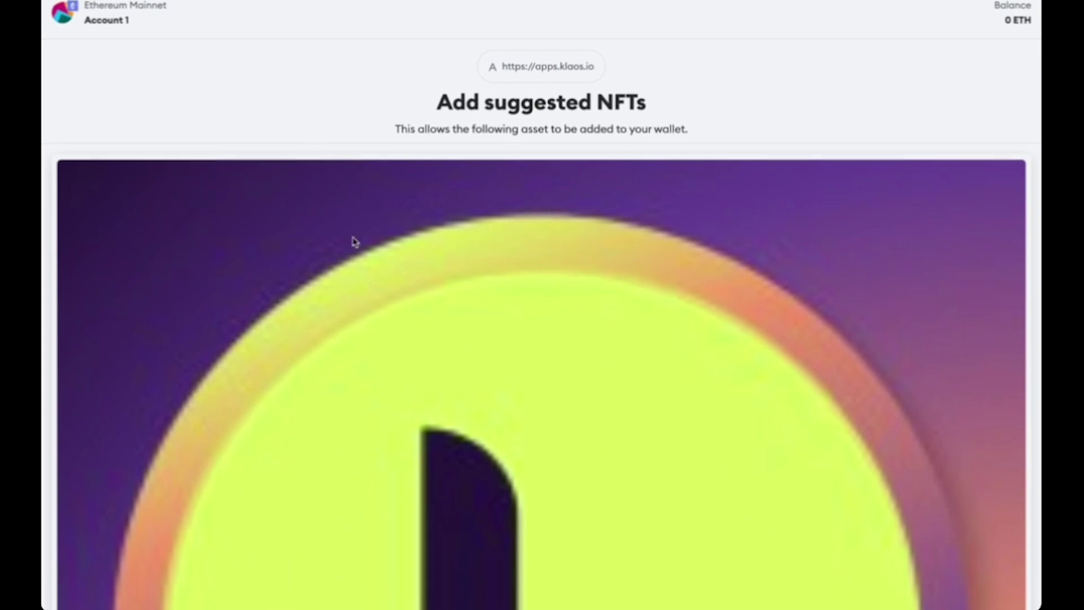
scroll(354, 241, down, 8)
click(685, 588)
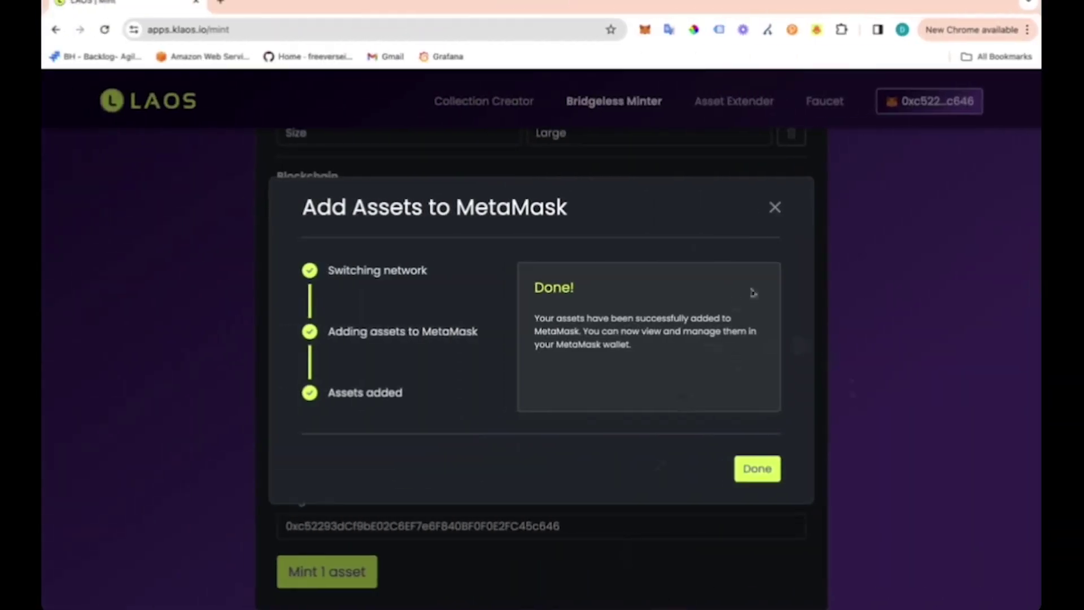
click(753, 482)
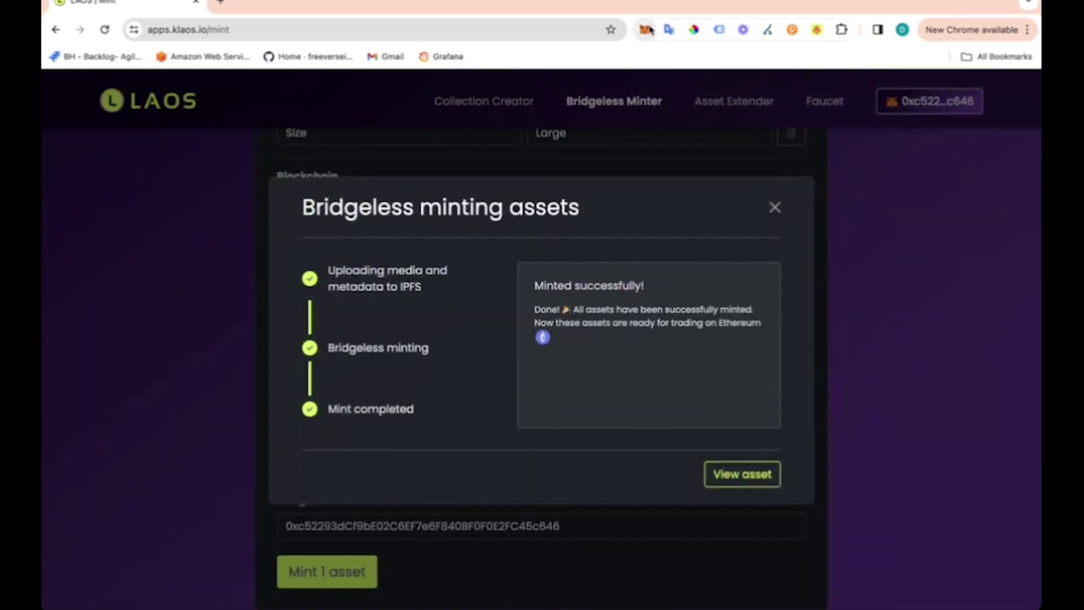
Open the LAOS logo asset from the wallet's ETH - LAOS Bridgeless Minting collection in MetaMask.
click(646, 29)
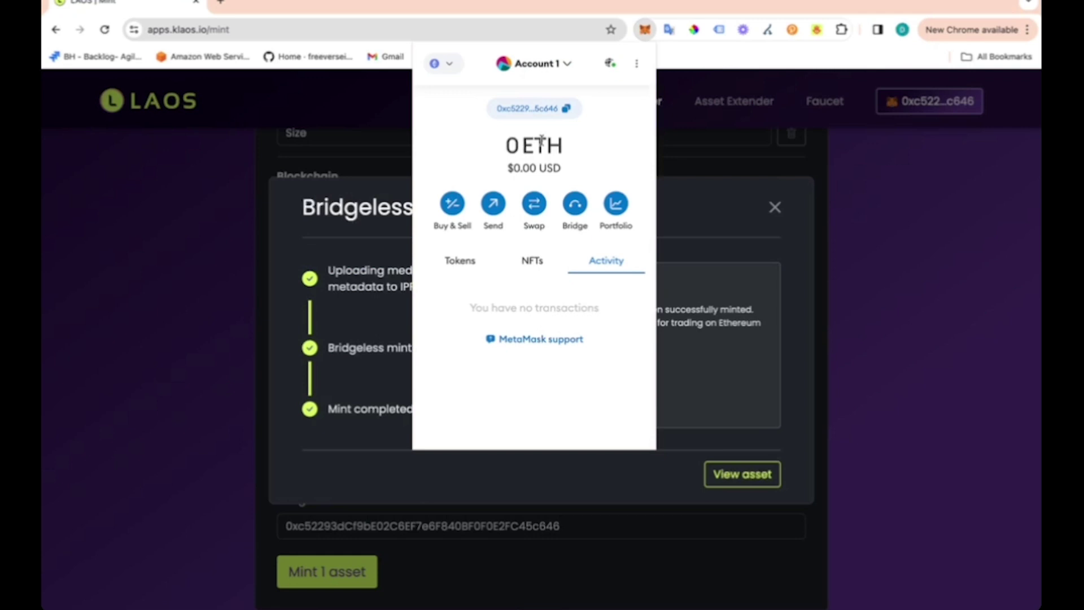
click(502, 261)
scroll(471, 336, down, 3)
scroll(471, 337, up, 2)
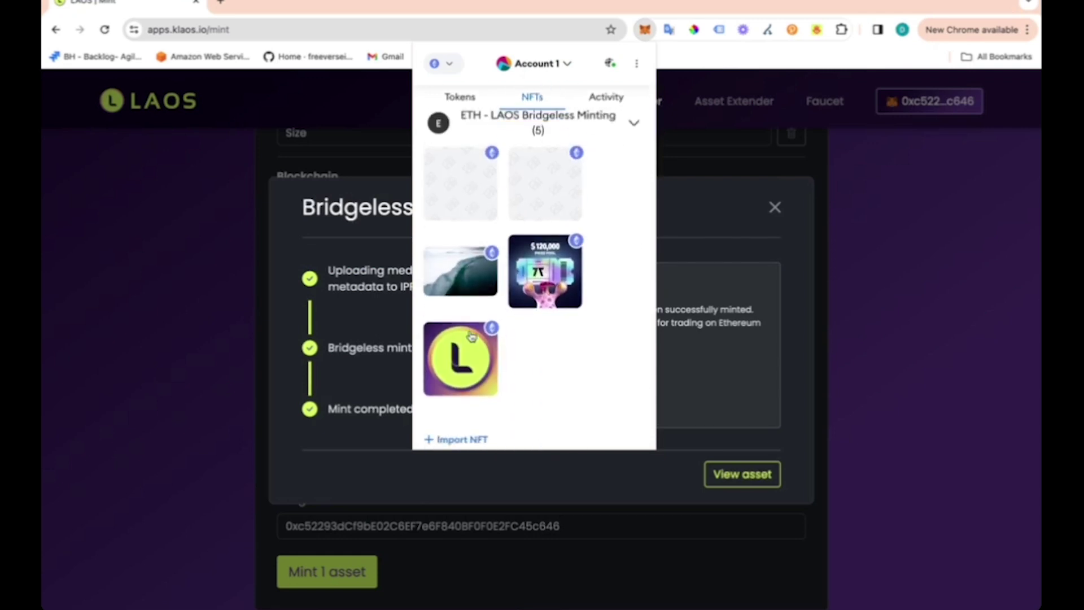
scroll(463, 361, down, 1)
click(460, 368)
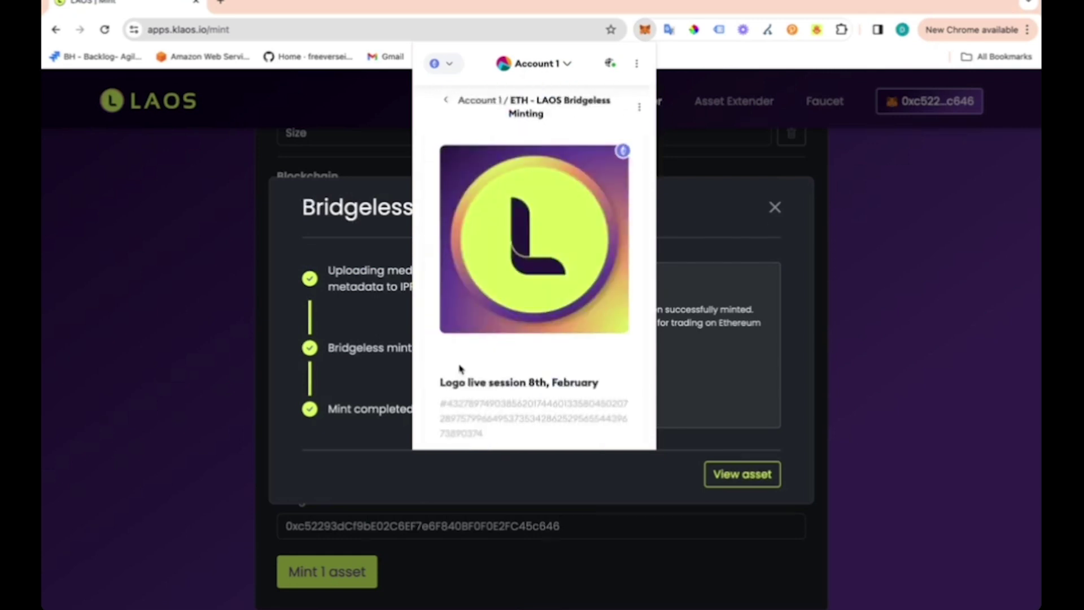
Review the logo asset's image, name, token ID, description and contract address, and return to the wallet overview.
scroll(506, 341, down, 3)
scroll(505, 343, down, 3)
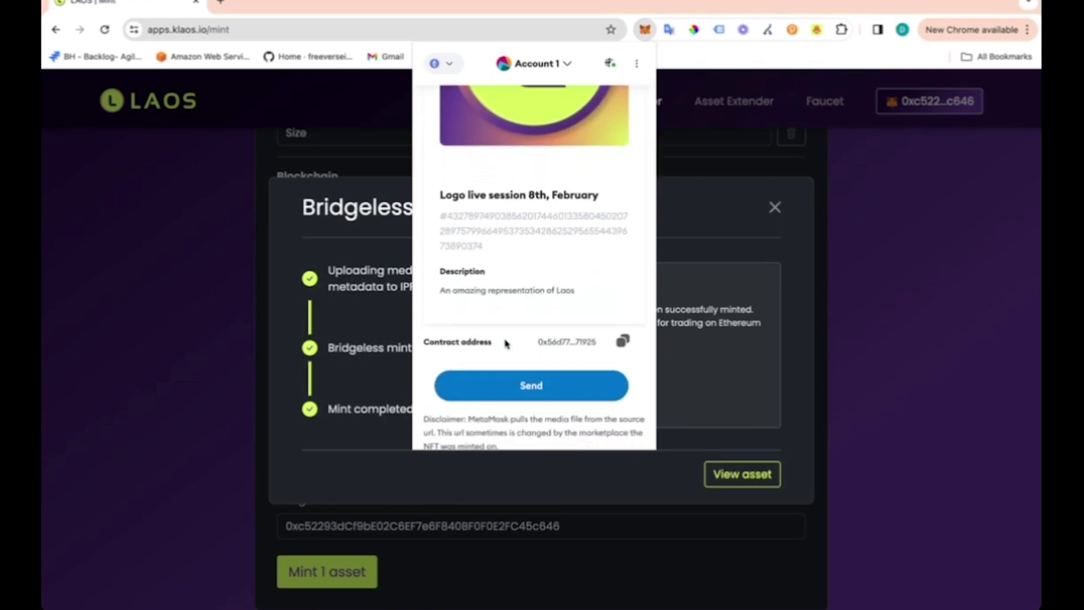
scroll(458, 292, up, 3)
scroll(484, 295, down, 2)
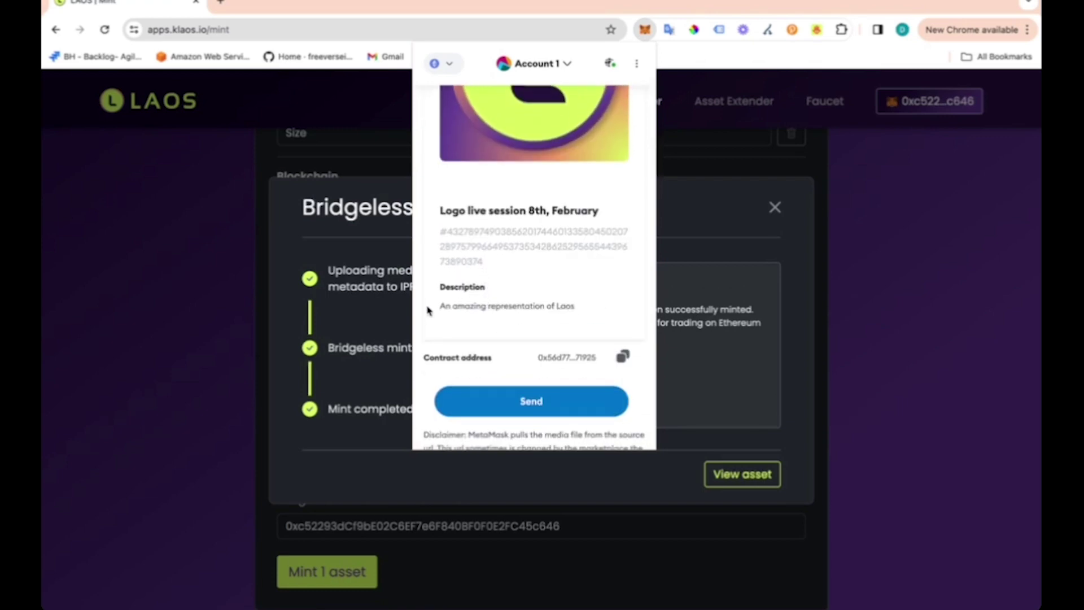
scroll(481, 220, down, 1)
scroll(484, 338, up, 6)
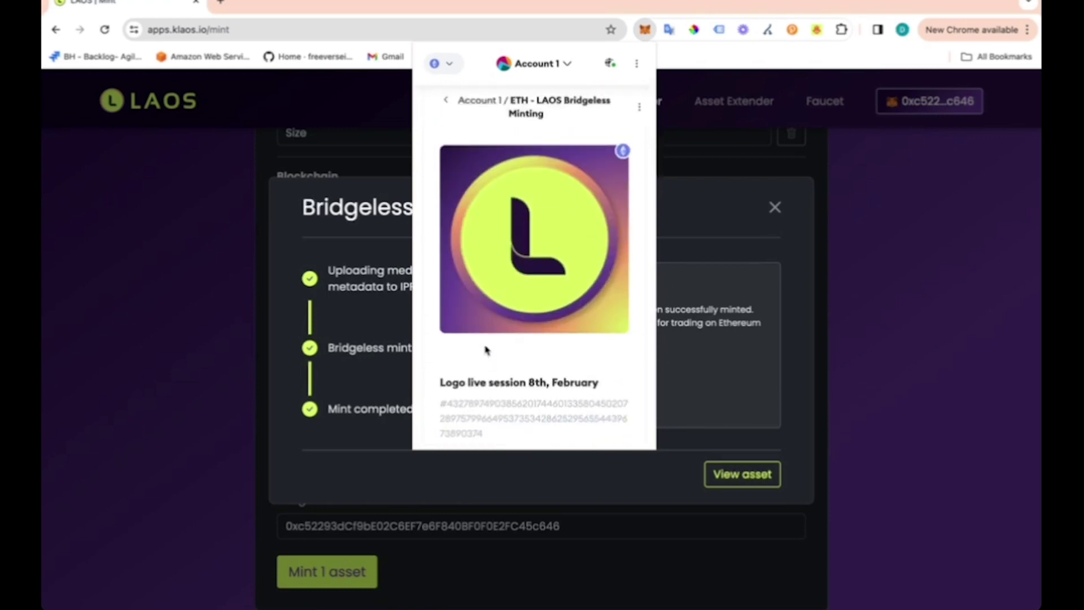
click(449, 104)
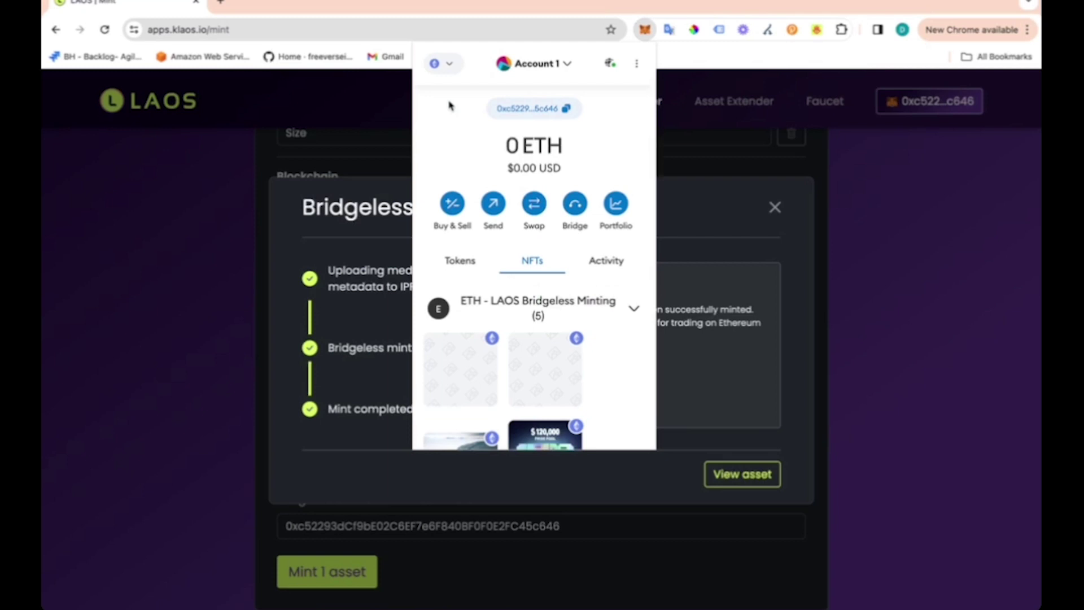
Check which network MetaMask is using, look over the NFTs held there, and close the wallet.
click(451, 72)
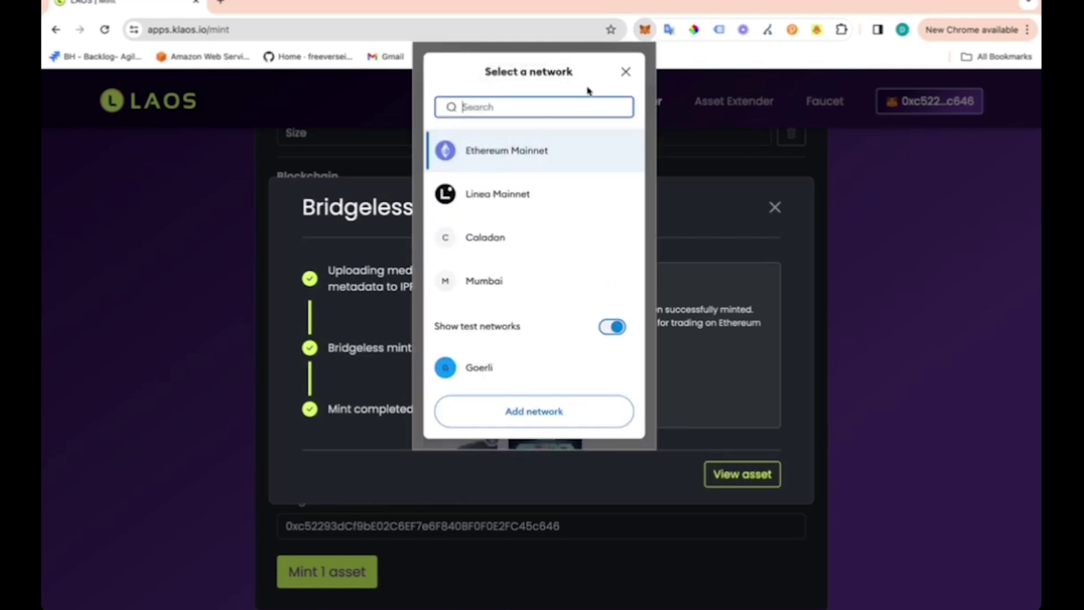
click(625, 77)
scroll(510, 337, down, 3)
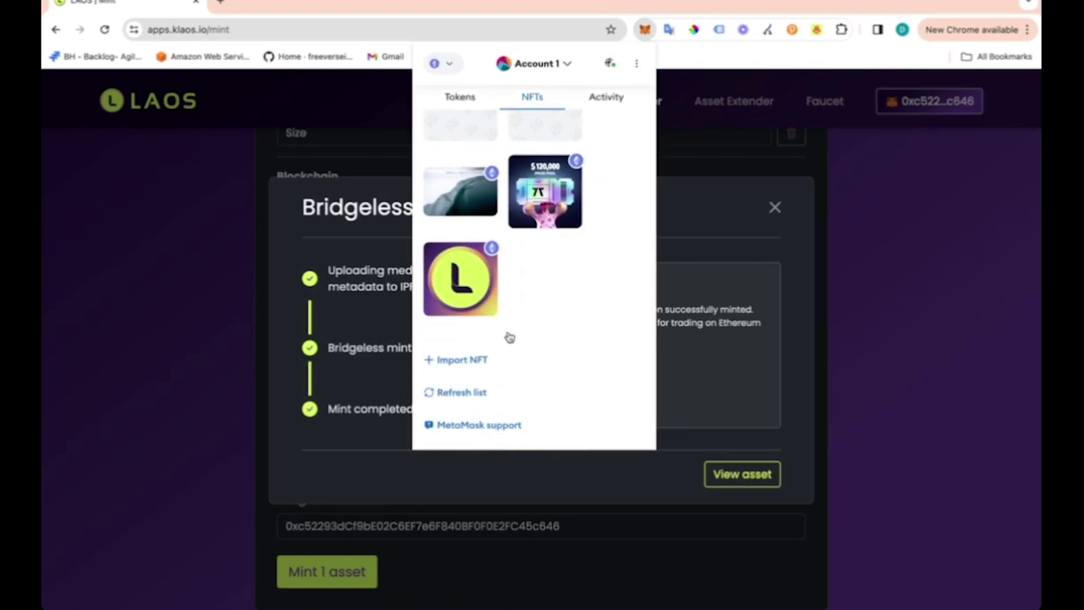
click(728, 225)
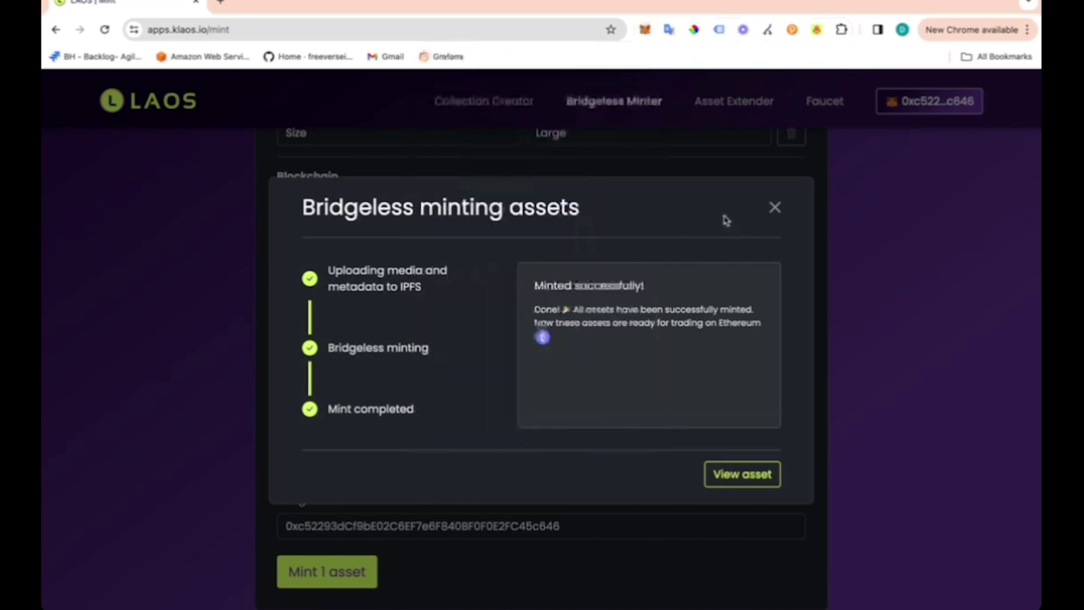
Reopen MetaMask and look through the NFTs in the ETH - LAOS Bridgeless Minting collection.
click(643, 36)
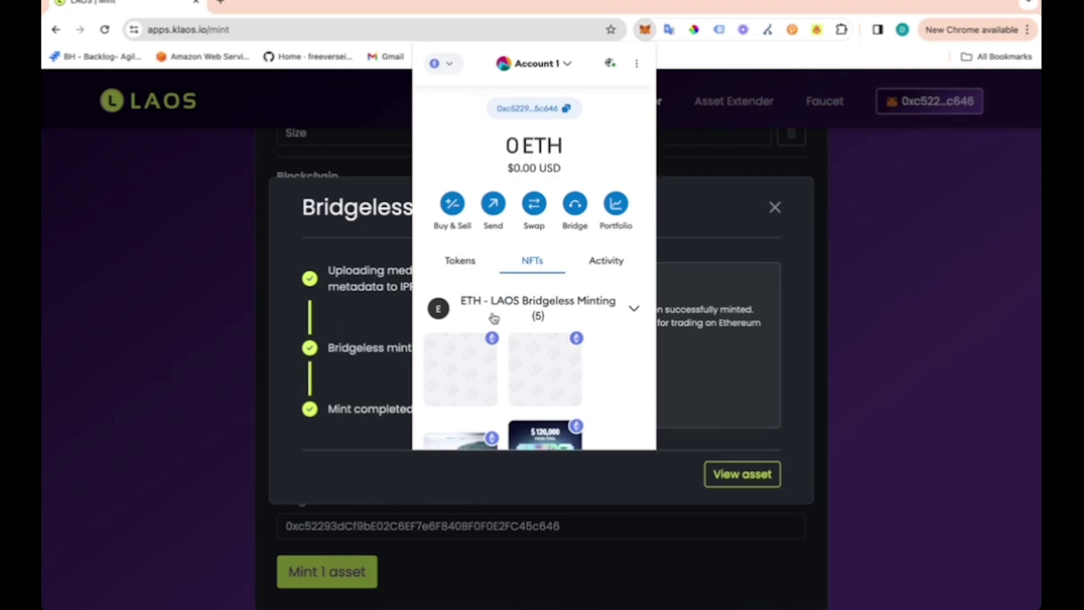
scroll(493, 317, down, 5)
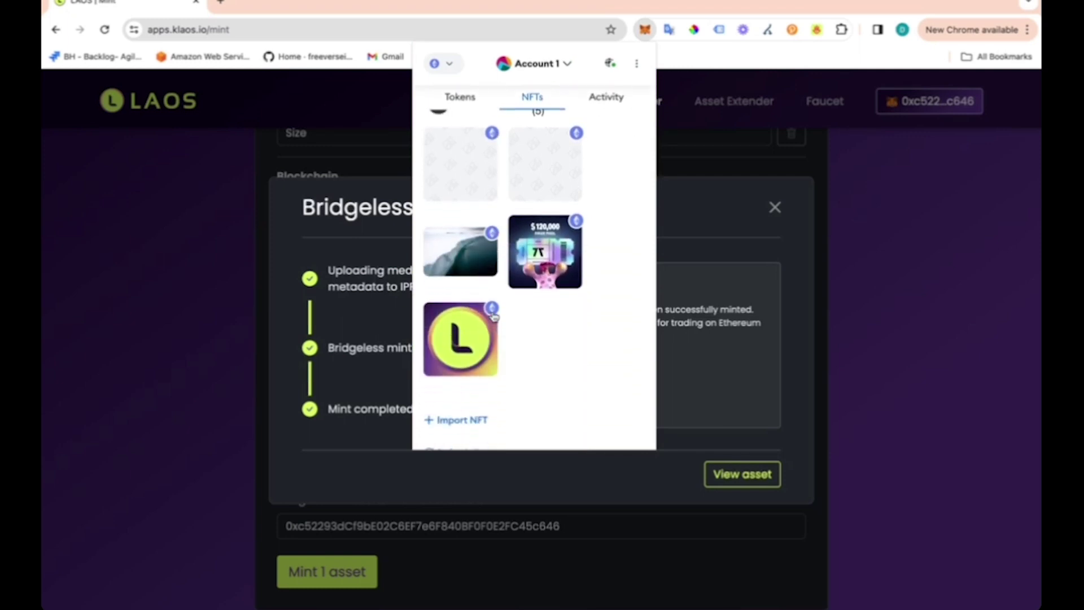
scroll(493, 316, up, 1)
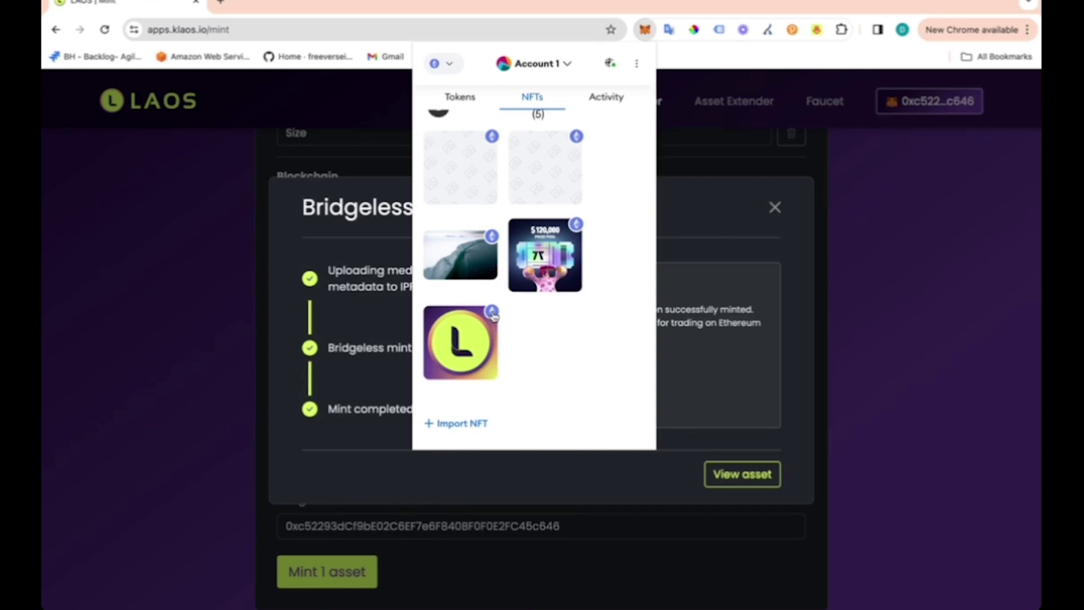
scroll(493, 317, up, 5)
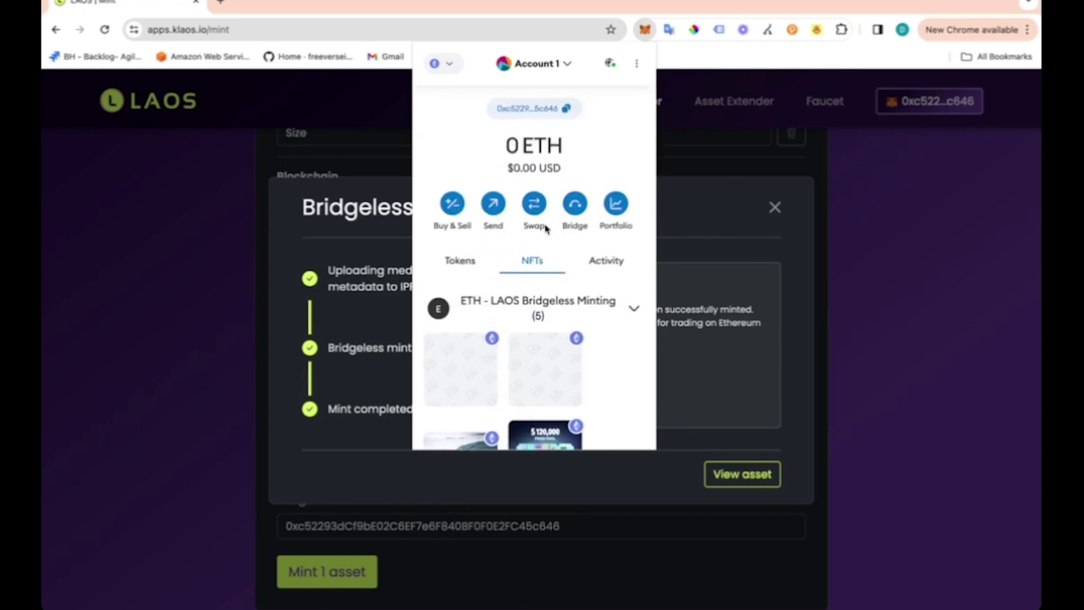
Close the wallet and the completed minting dialog, and set the Size attribute's value to Medium in the minting form.
click(721, 217)
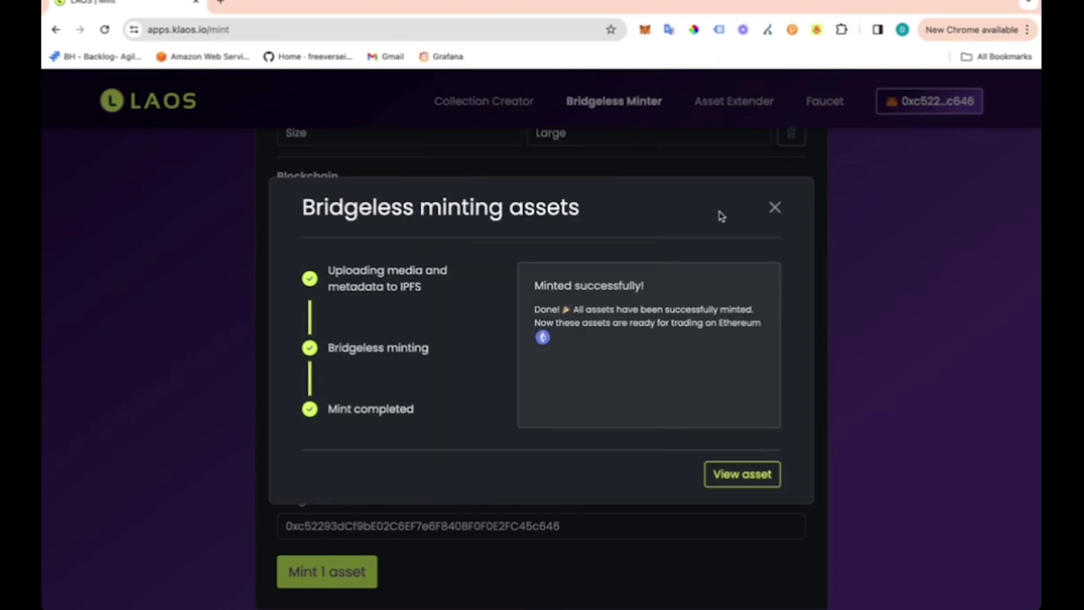
click(776, 209)
scroll(530, 240, up, 8)
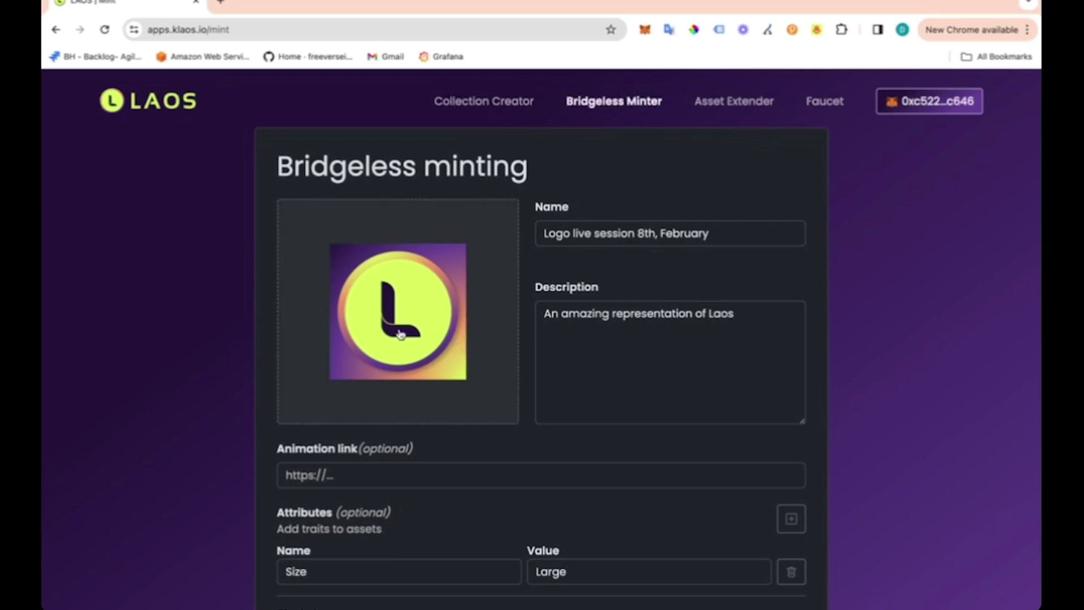
scroll(476, 327, down, 2)
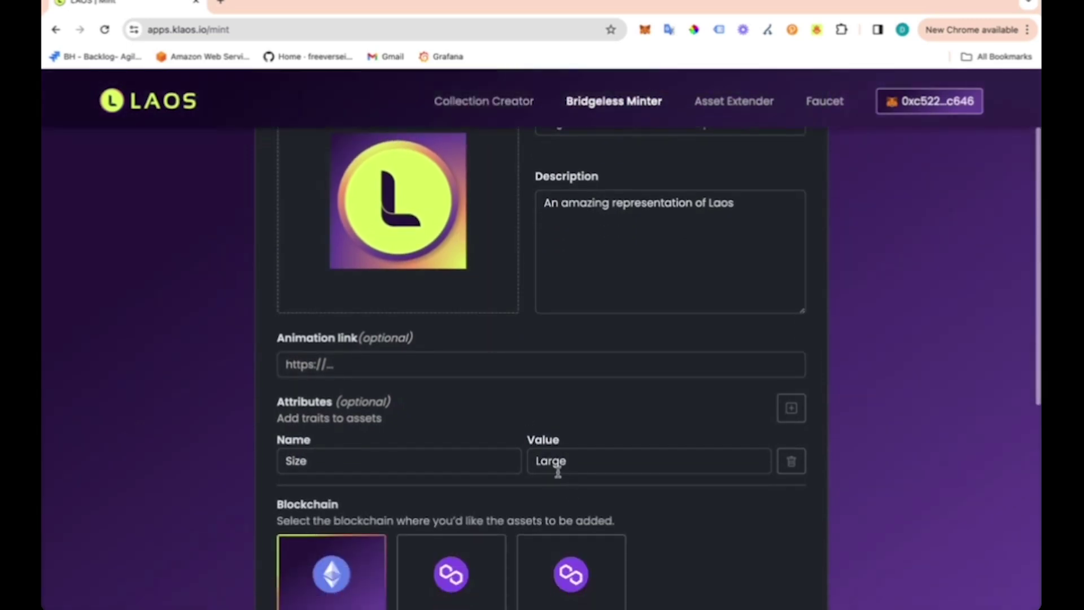
double_click(556, 462)
text(Med)
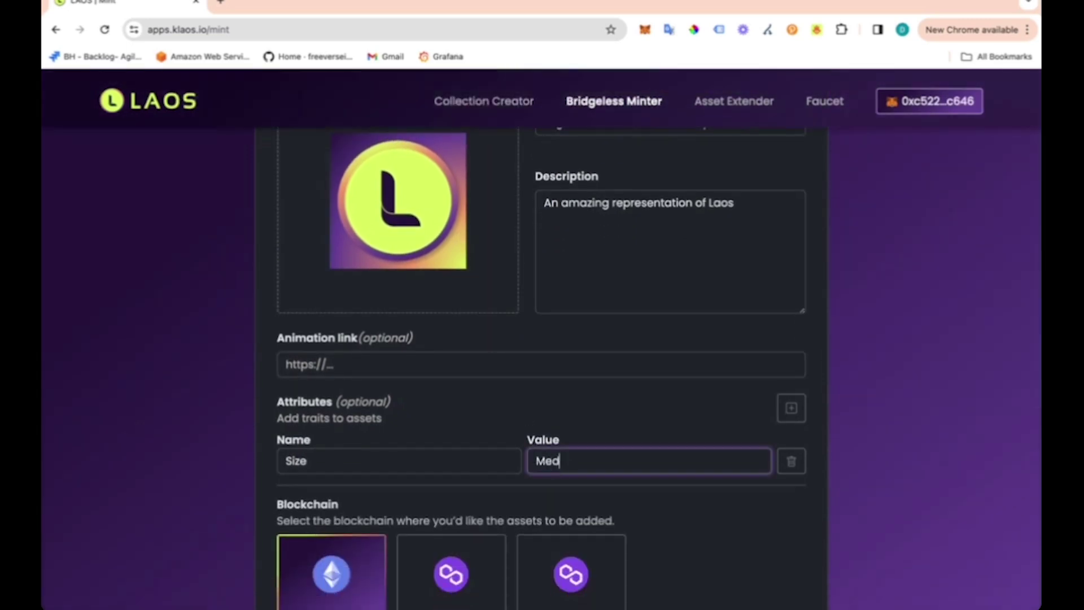
text(ium)
Extend the asset's name to "Logo live session 8th, February, Polygon".
scroll(590, 353, up, 2)
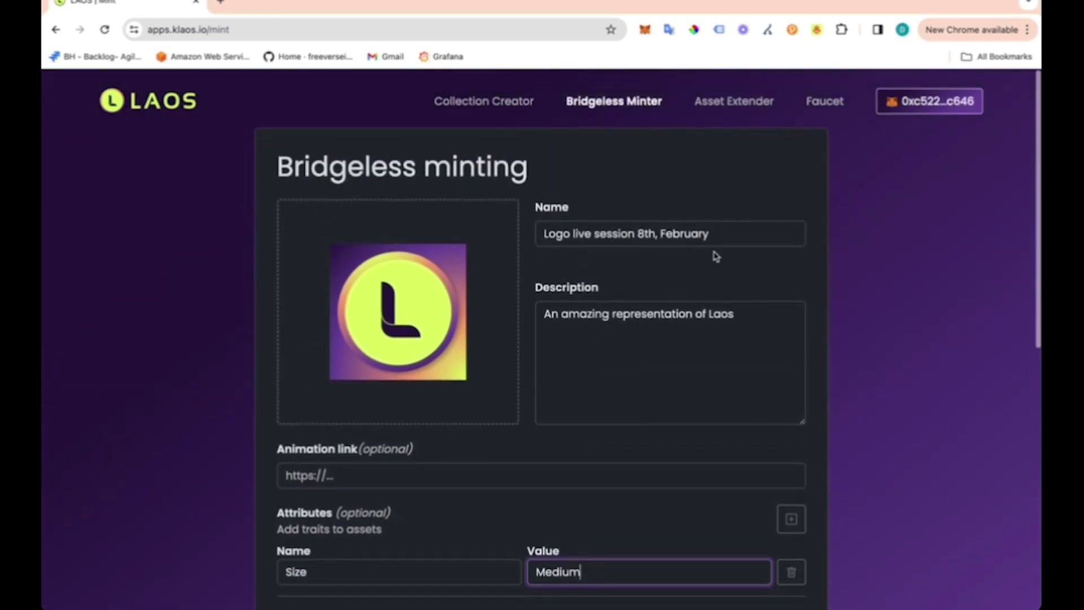
click(733, 240)
text(, P)
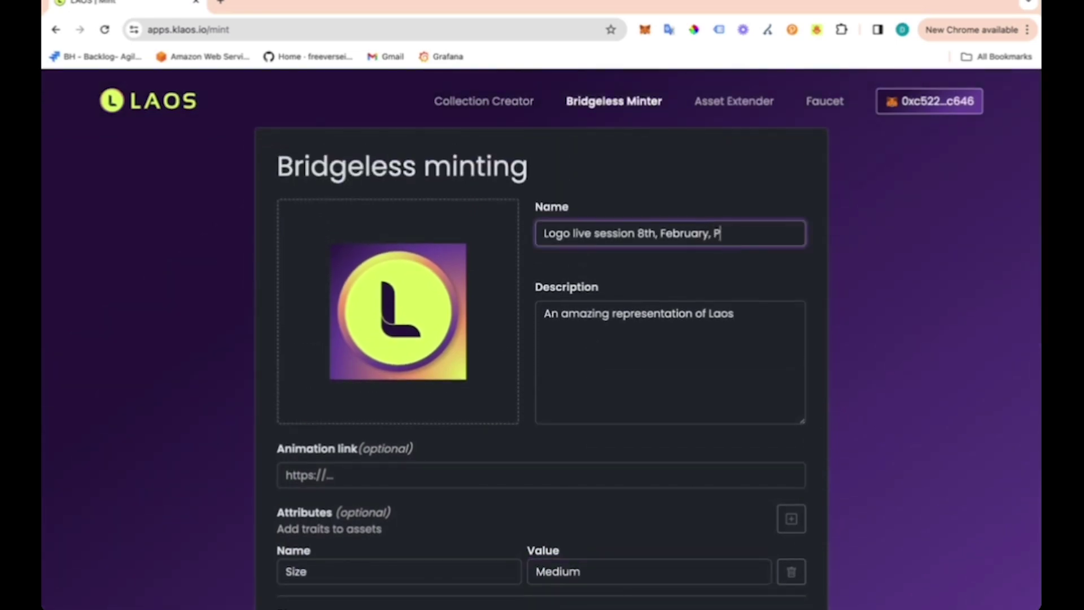
text(olygon)
Choose Polygon as the blockchain and the public Universal Polygon Collection as the asset's collection.
scroll(541, 410, down, 9)
scroll(540, 412, up, 4)
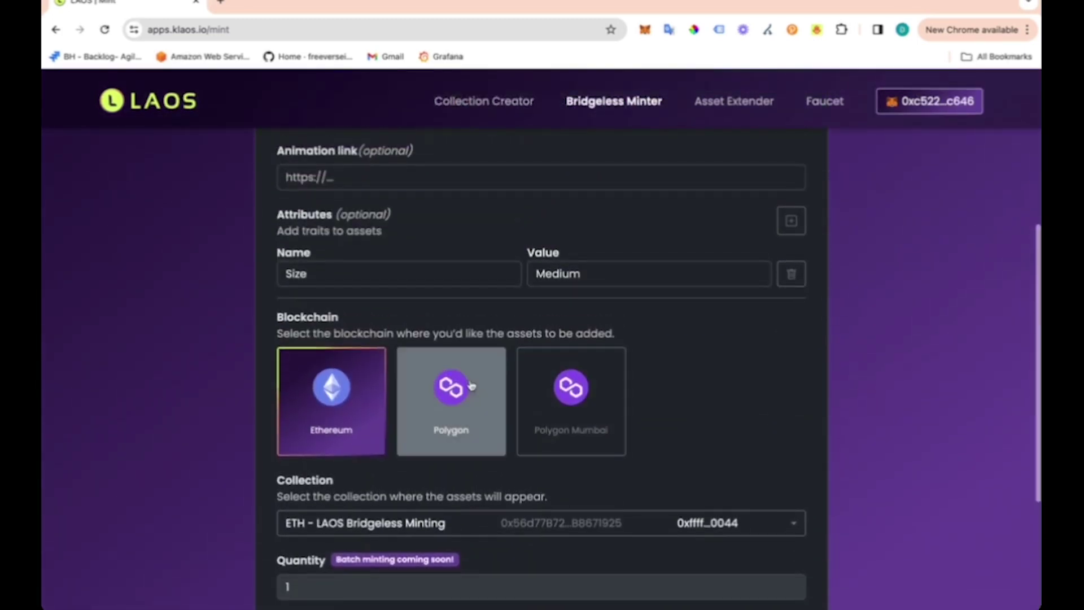
click(471, 385)
click(401, 513)
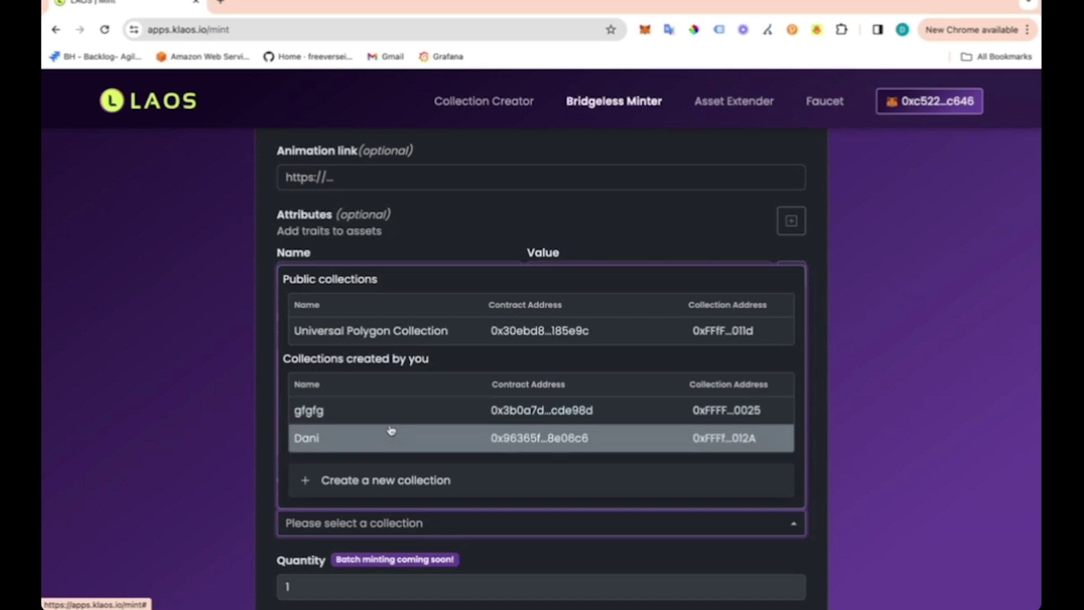
click(403, 337)
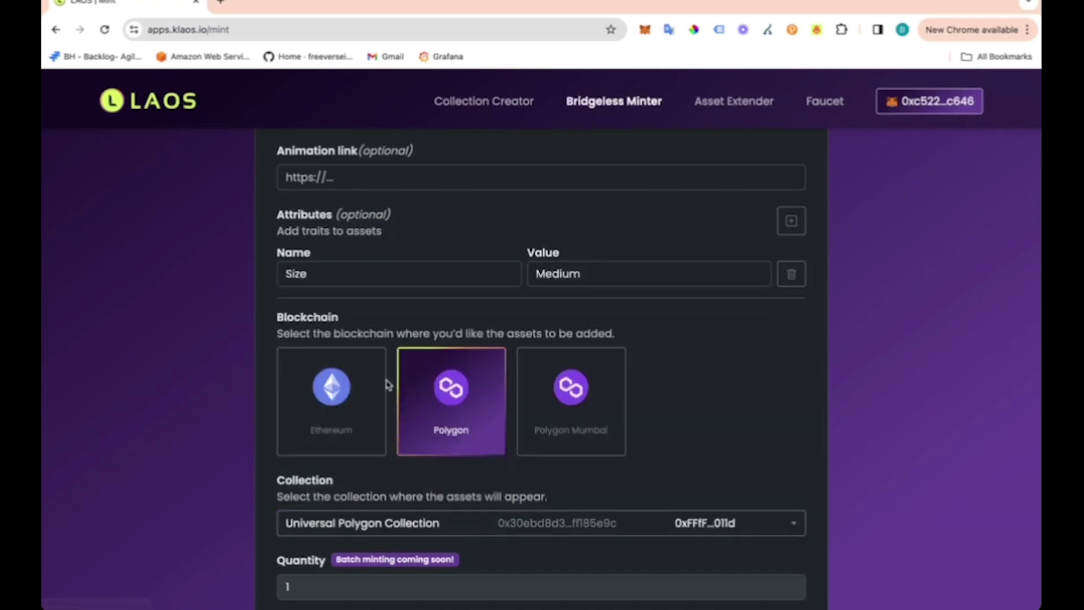
Copy the connected wallet's address and enter it as the address to mint the asset to.
scroll(358, 438, down, 4)
click(880, 103)
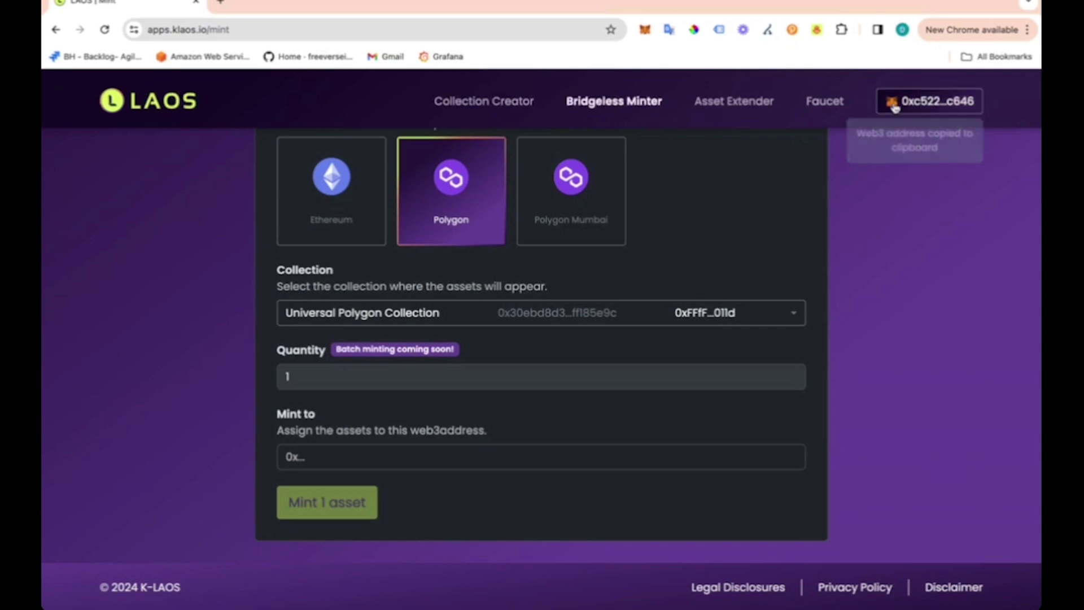
click(424, 450)
key(ctrl+v)
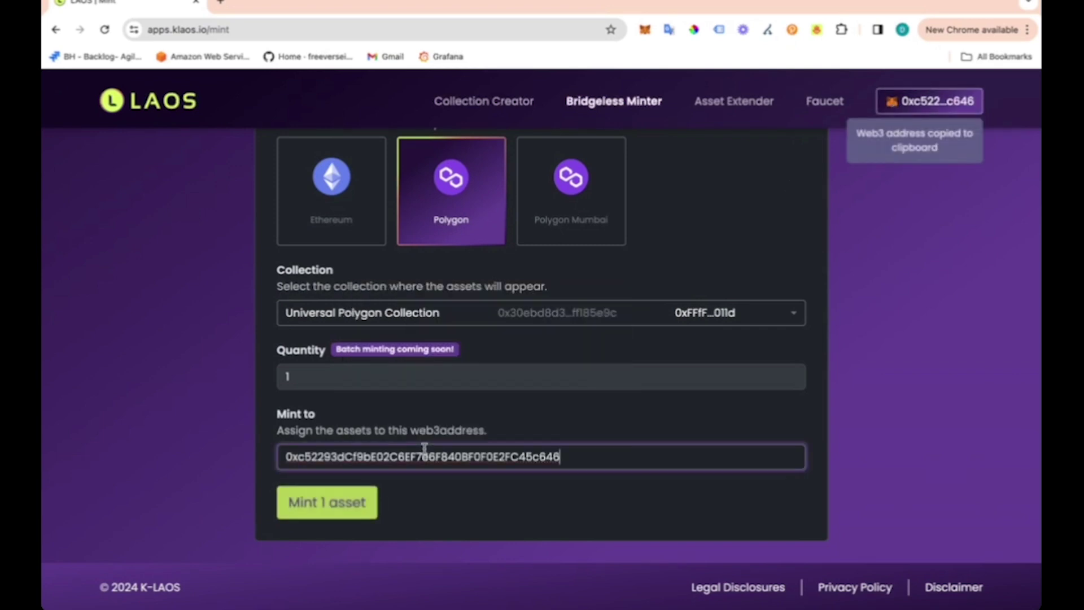
Mint the asset, allowing MetaMask to switch to the KLAOS network and confirming the contract transaction.
click(356, 501)
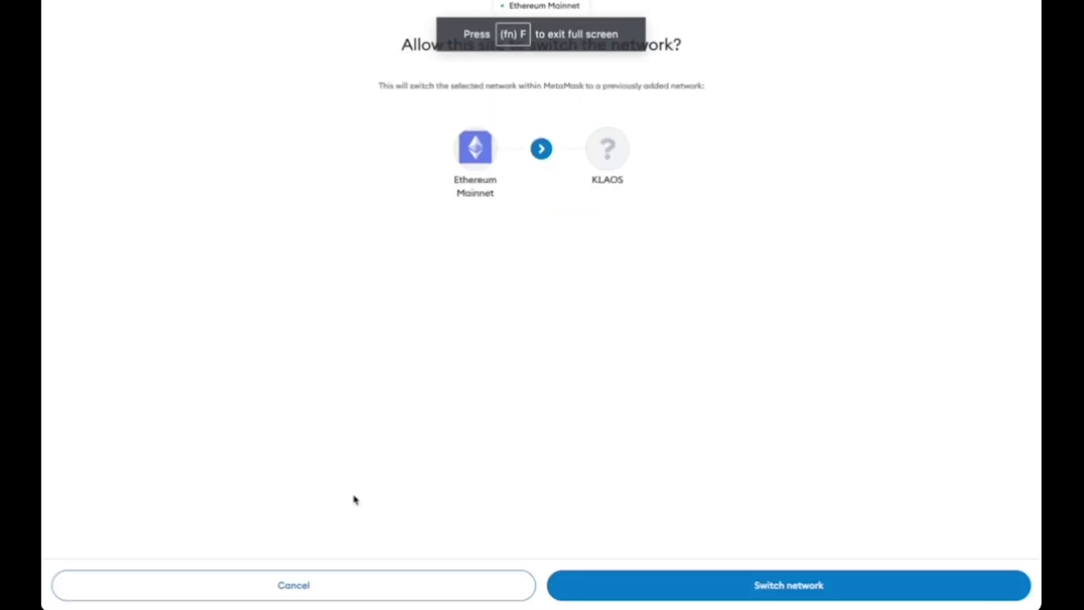
click(645, 585)
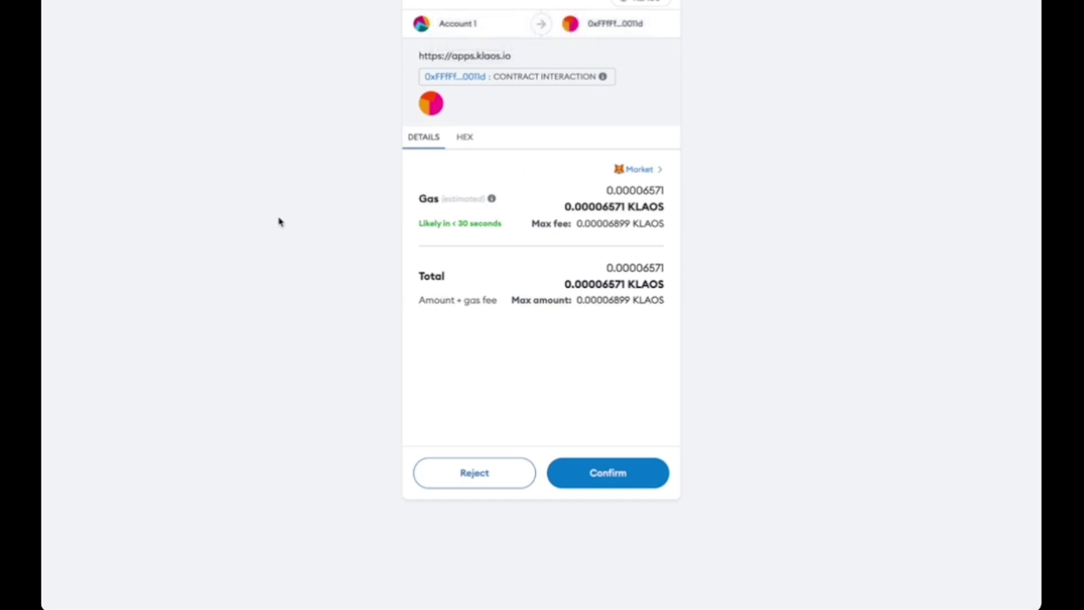
click(575, 484)
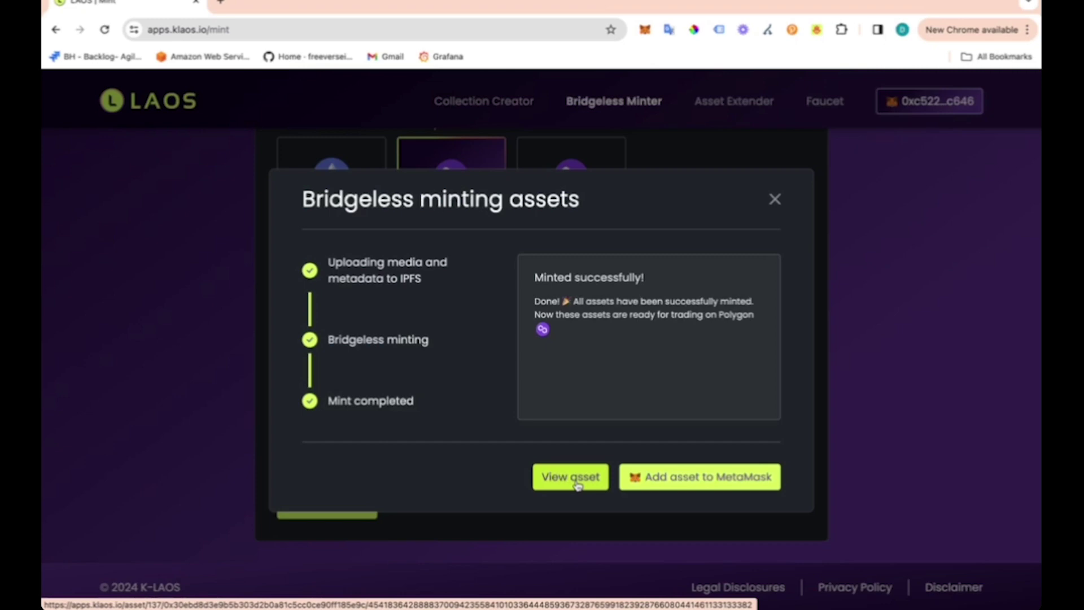
Add the minted Polygon asset to MetaMask, approving the switch to Polygon Mainnet and the suggested NFT.
click(660, 479)
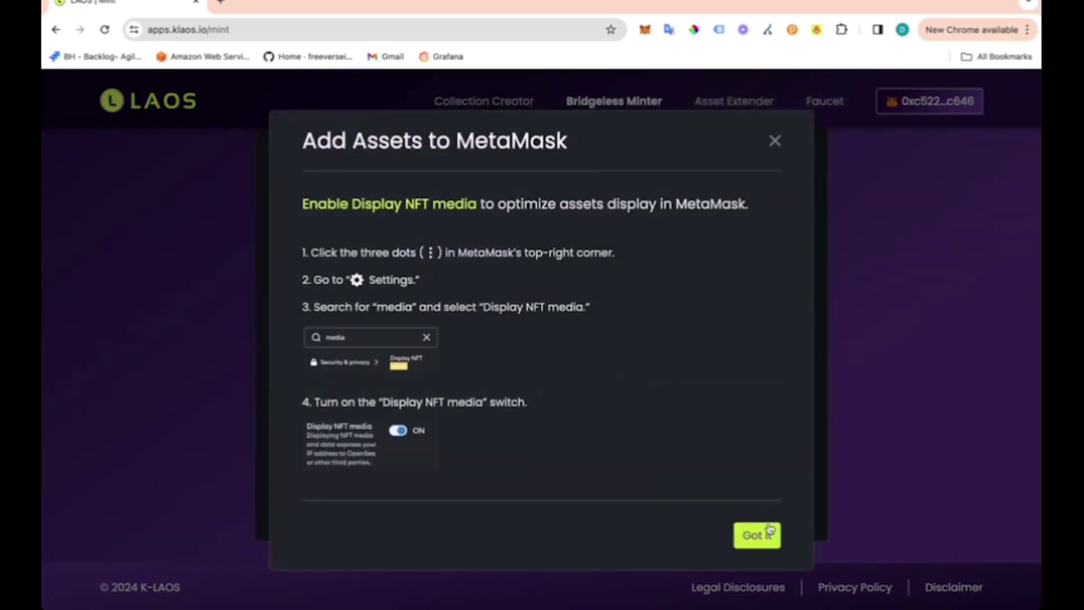
click(750, 535)
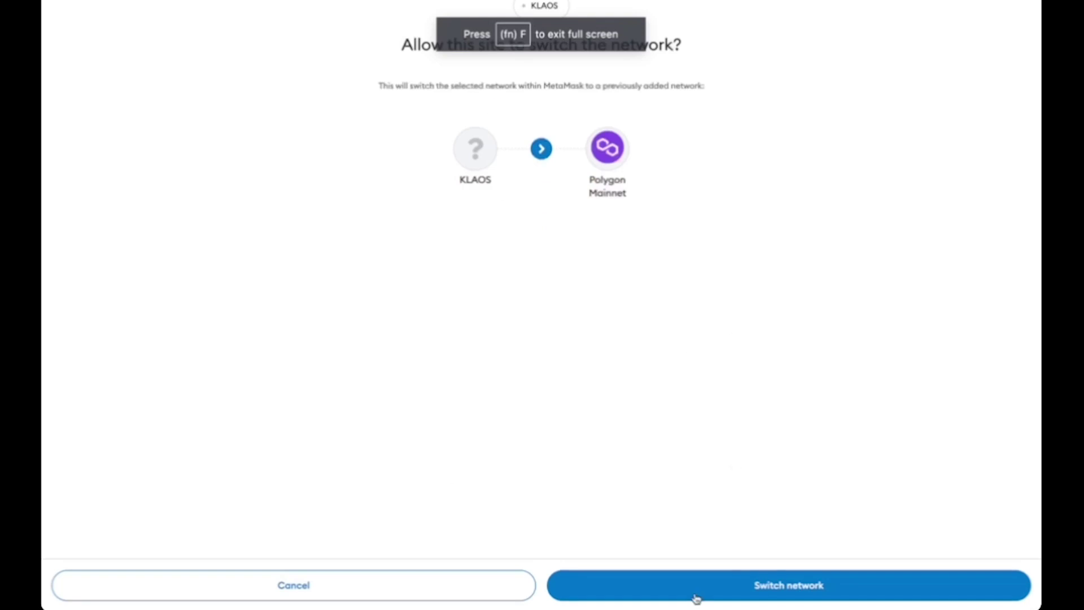
click(670, 590)
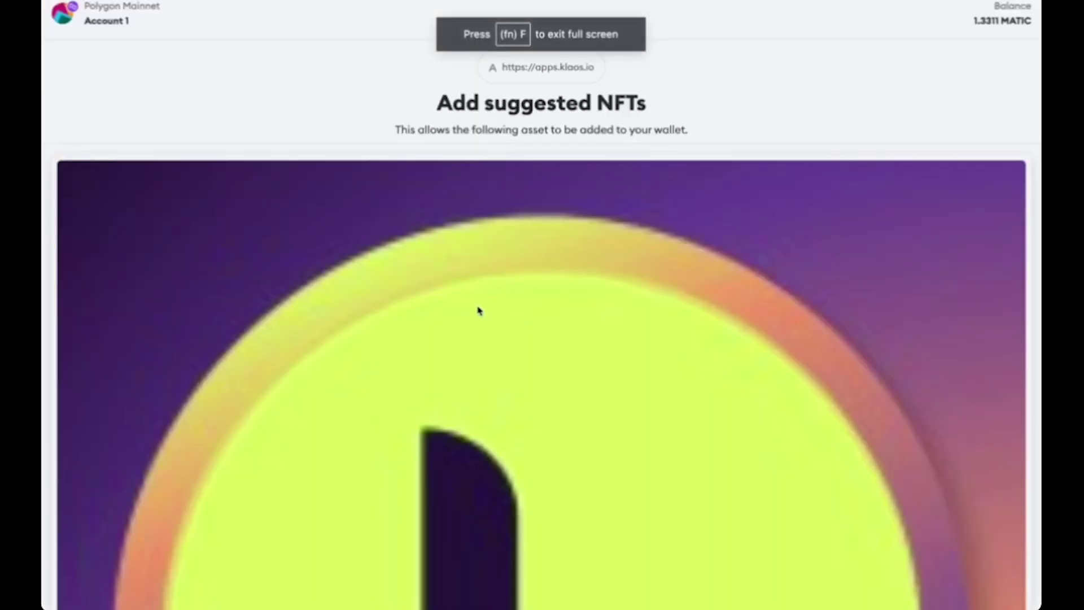
scroll(452, 414, down, 10)
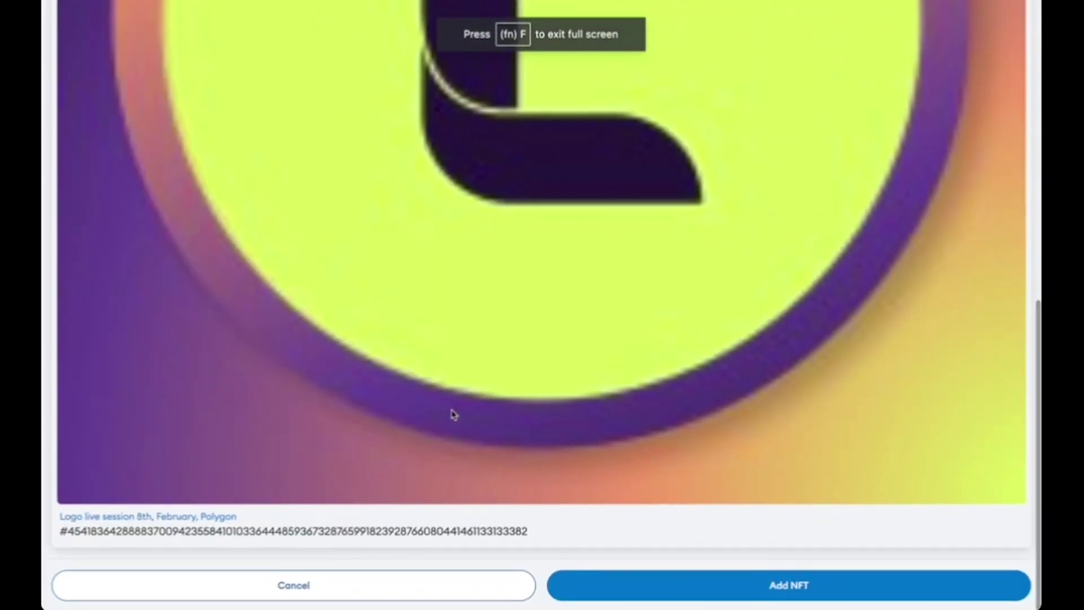
click(663, 594)
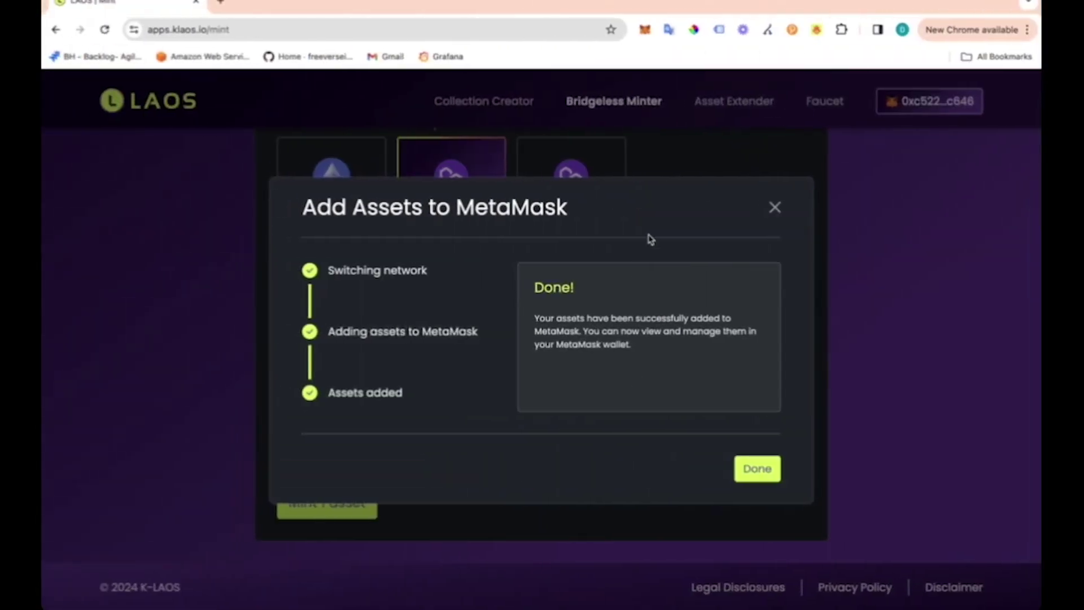
Open MetaMask's NFTs and look through the Polygon collections for the logo asset in Universal Polygon Collection.
click(645, 31)
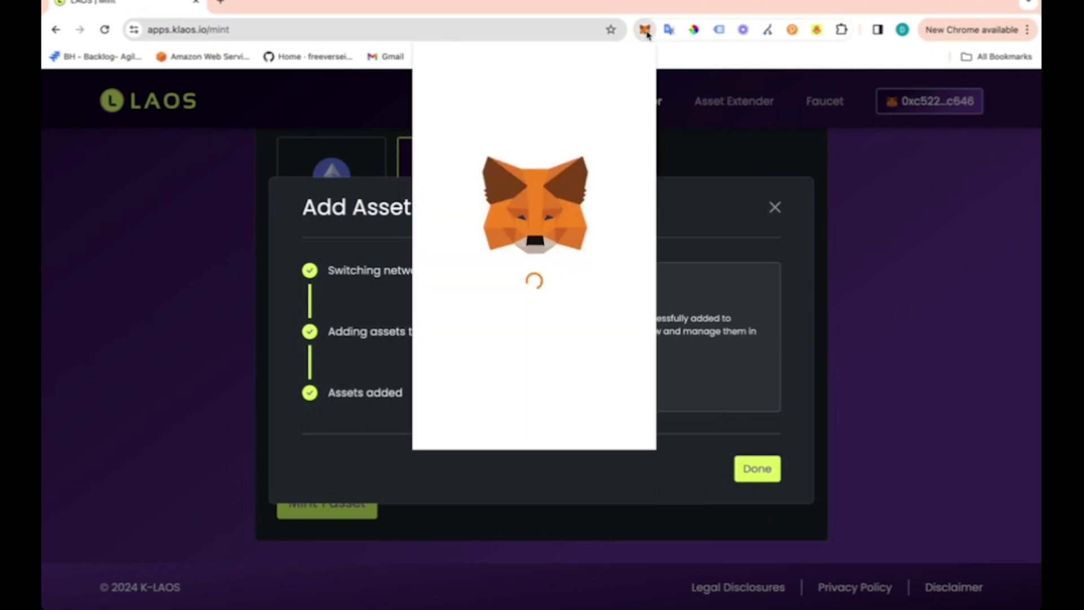
click(527, 271)
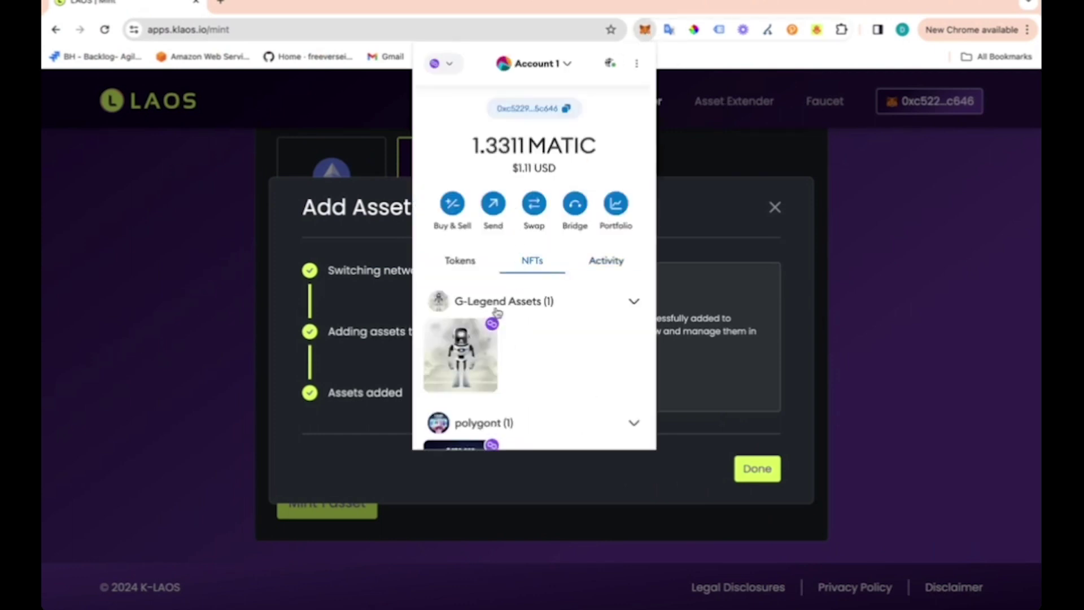
scroll(501, 374, down, 2)
scroll(501, 375, down, 4)
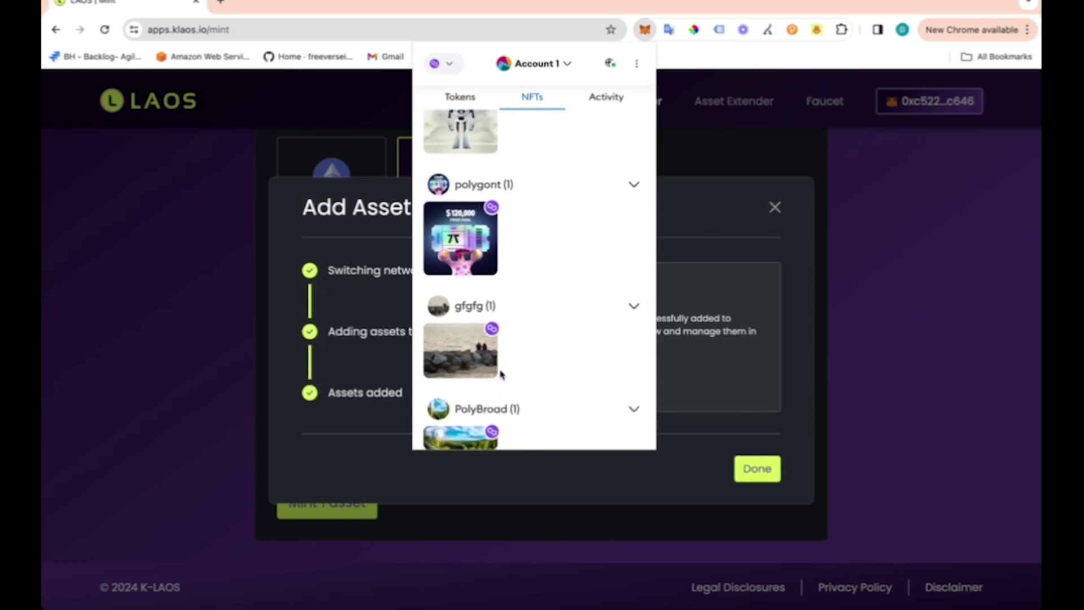
scroll(500, 374, up, 6)
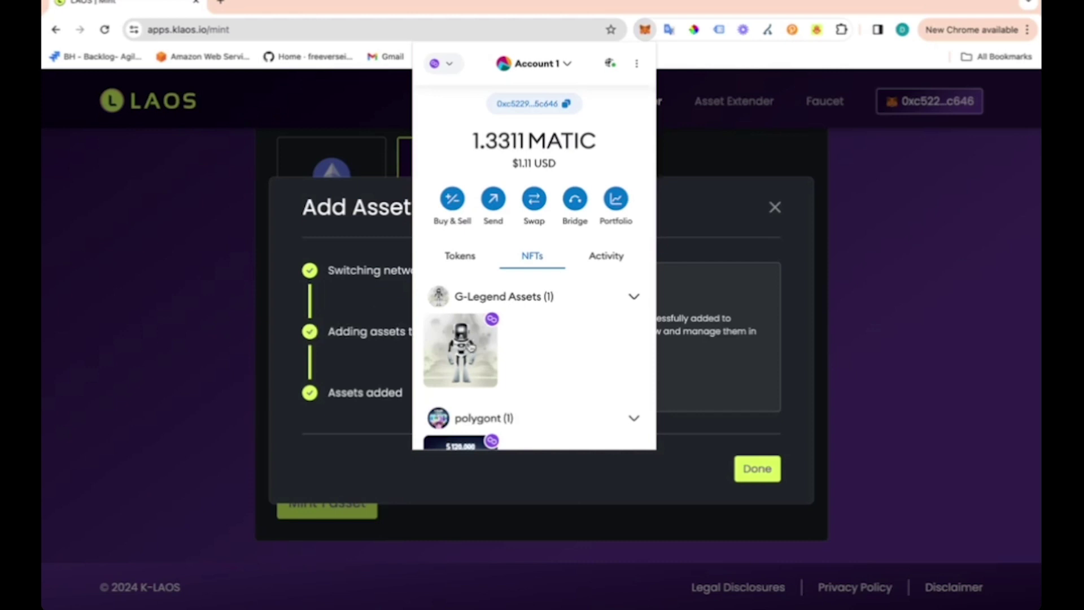
scroll(474, 339, down, 6)
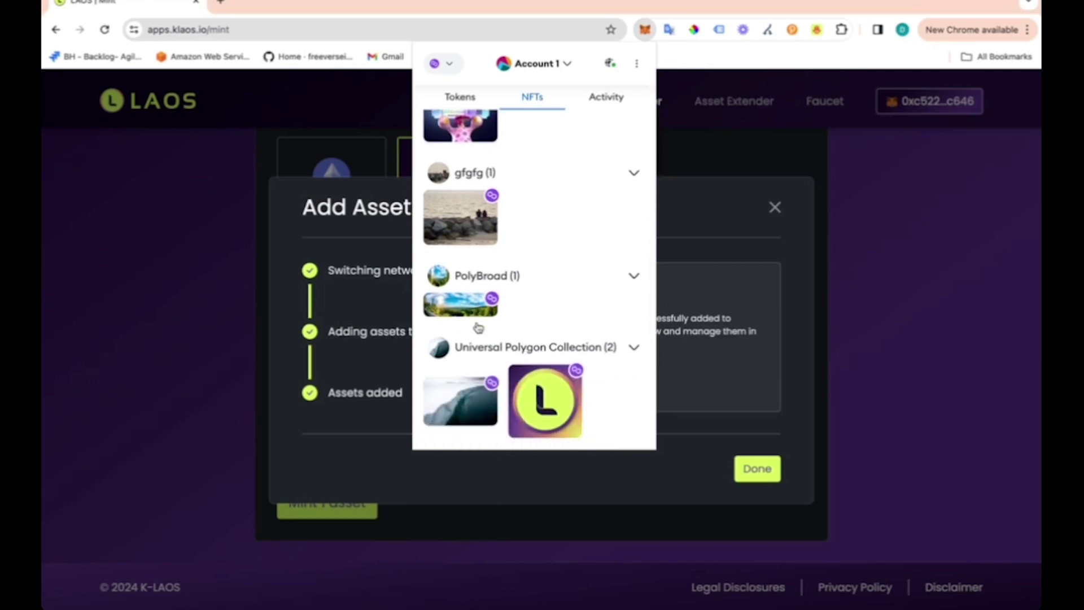
scroll(478, 327, down, 3)
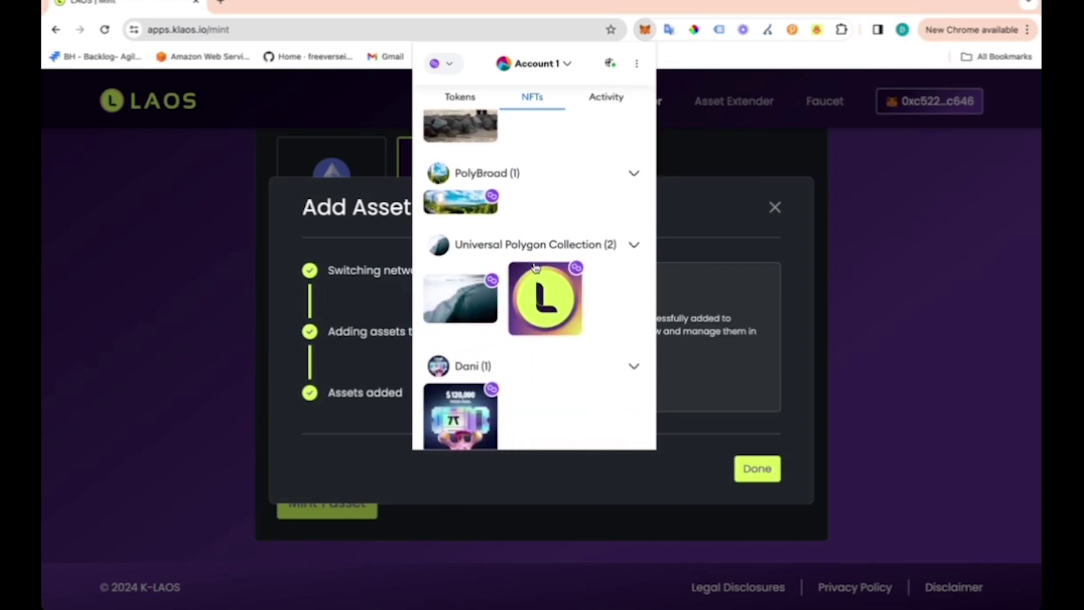
scroll(535, 267, up, 10)
scroll(539, 331, down, 10)
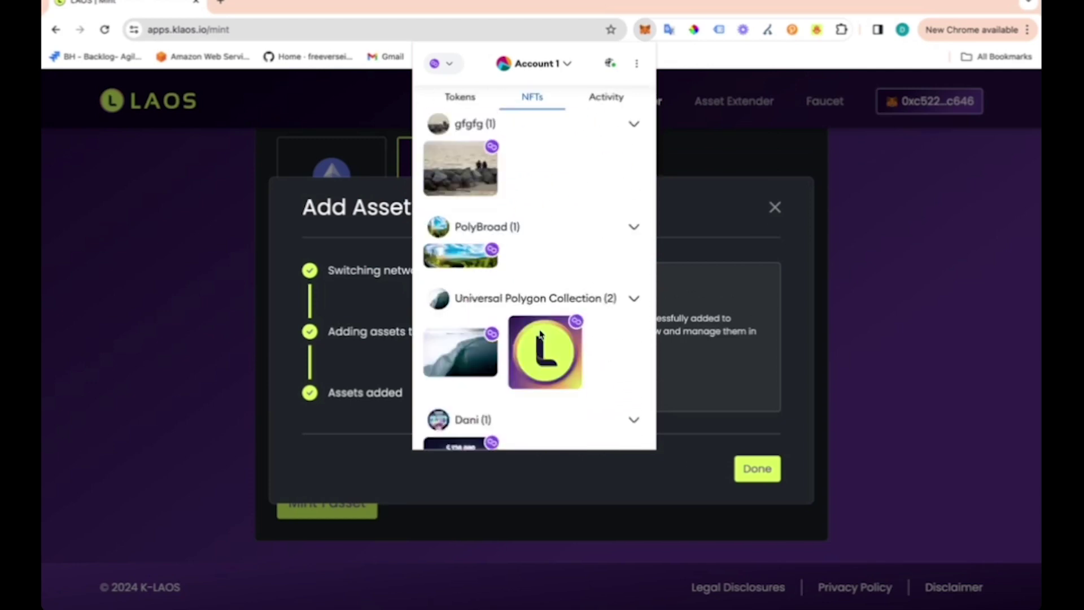
scroll(541, 334, up, 2)
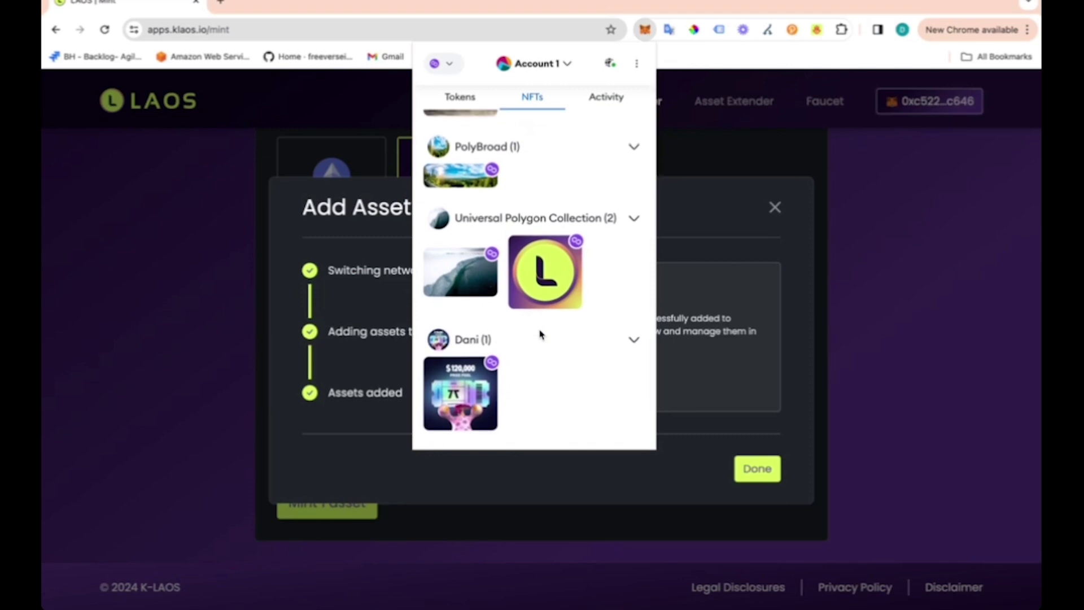
Open the logo asset in Universal Polygon Collection, review its details, and return to the wallet overview.
click(552, 276)
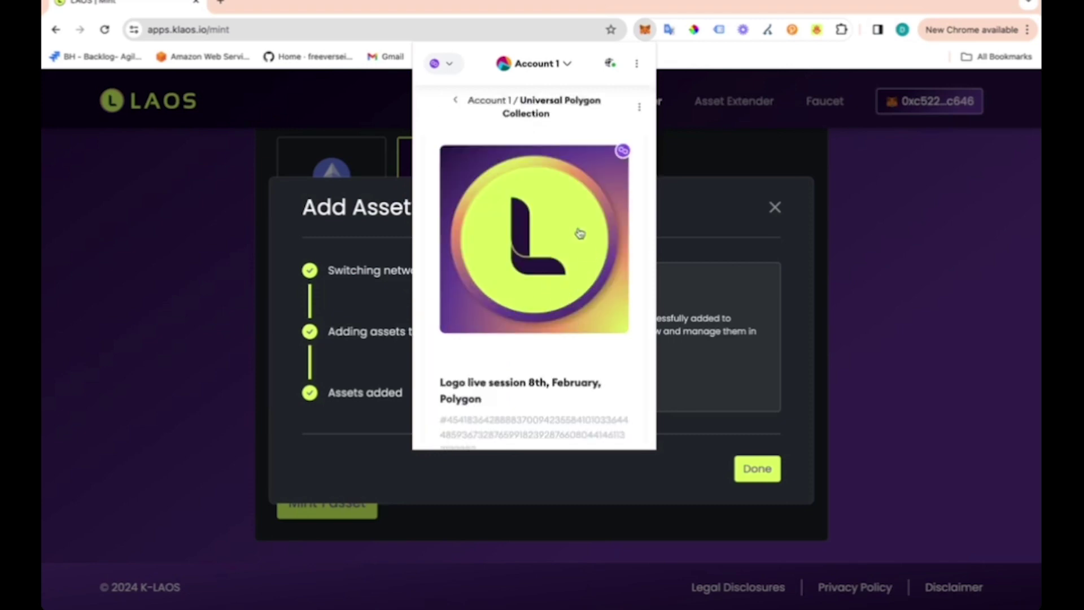
scroll(505, 354, down, 2)
scroll(504, 353, down, 2)
scroll(505, 353, up, 5)
click(451, 105)
Look through the wallet's Polygon NFT collections once more and close MetaMask.
scroll(508, 367, down, 6)
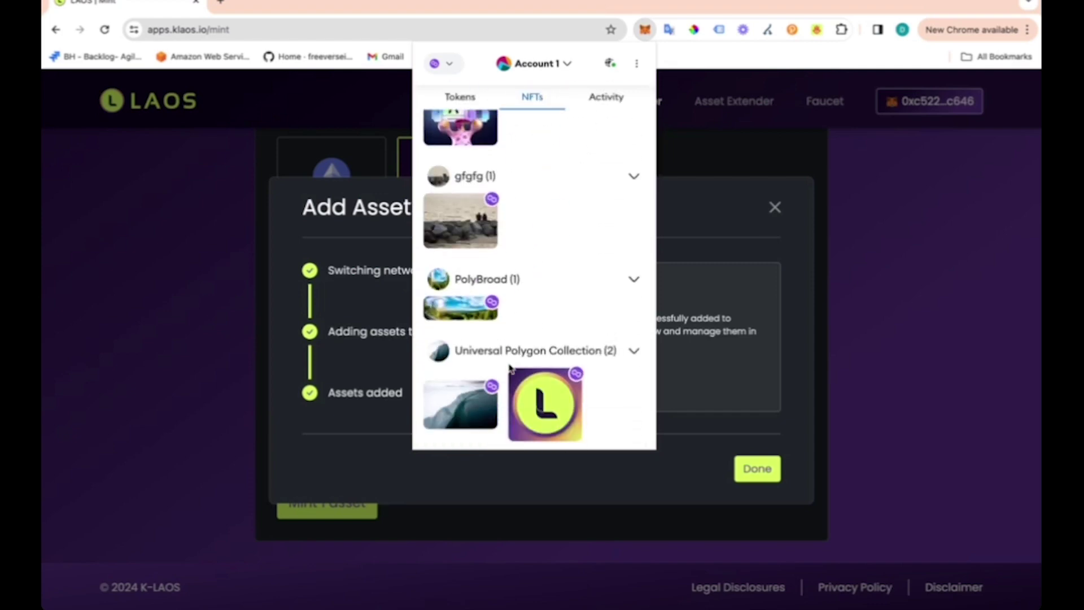
scroll(510, 367, up, 3)
scroll(510, 367, up, 5)
scroll(508, 368, down, 8)
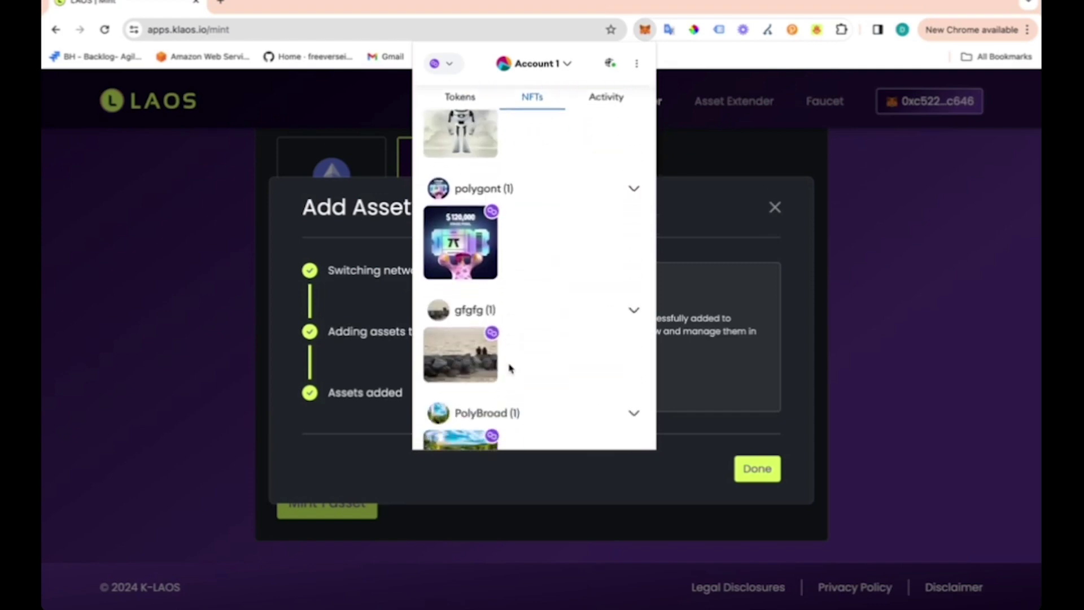
scroll(509, 368, up, 3)
scroll(510, 368, up, 4)
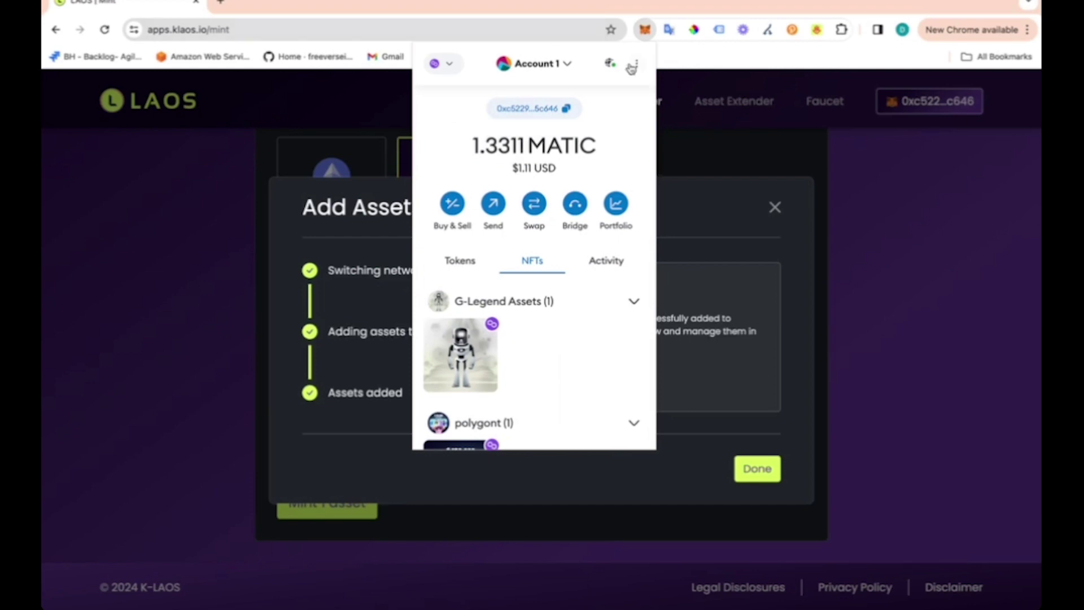
click(727, 154)
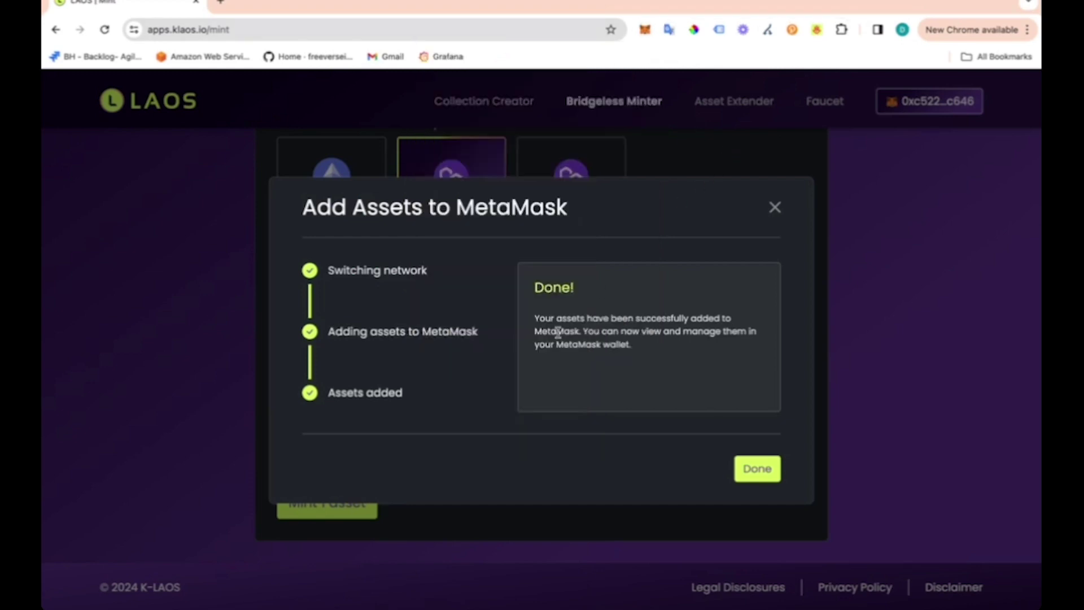
Finish the Add Assets to MetaMask dialog and open the minted Polygon asset's page to examine its details.
click(771, 473)
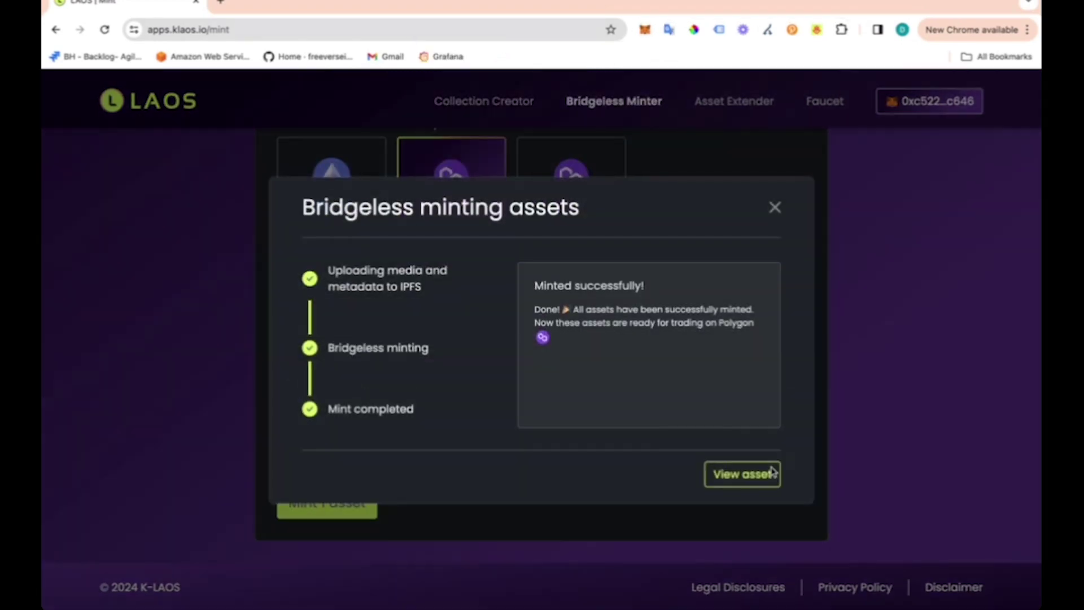
click(722, 480)
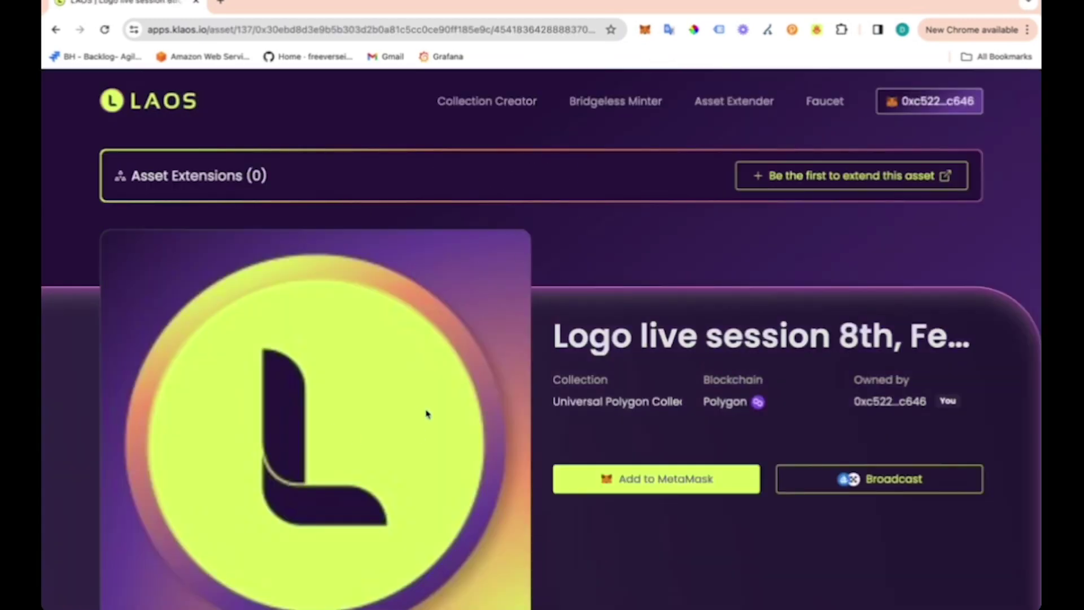
scroll(427, 413, down, 1)
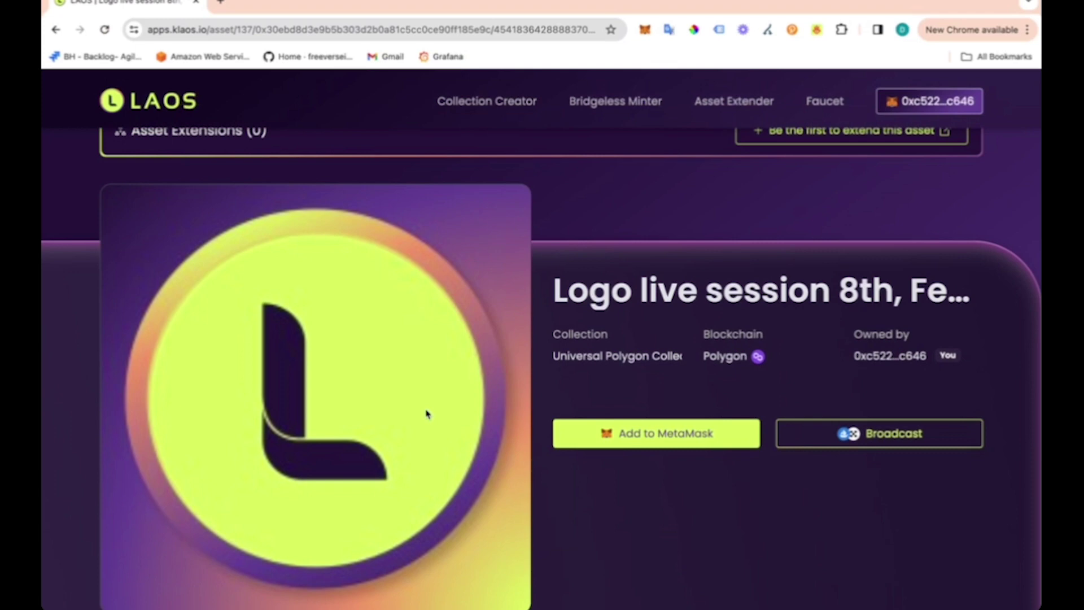
Review the Polygon logo asset's contract details, description and attributes on its LAOS page.
scroll(426, 413, down, 5)
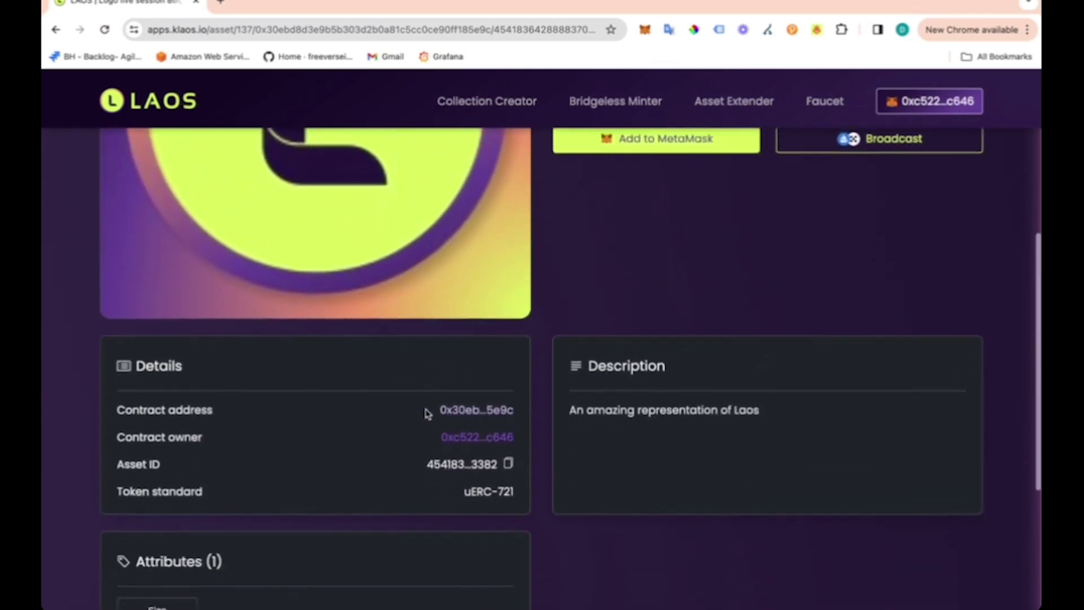
scroll(427, 414, down, 1)
scroll(190, 524, down, 1)
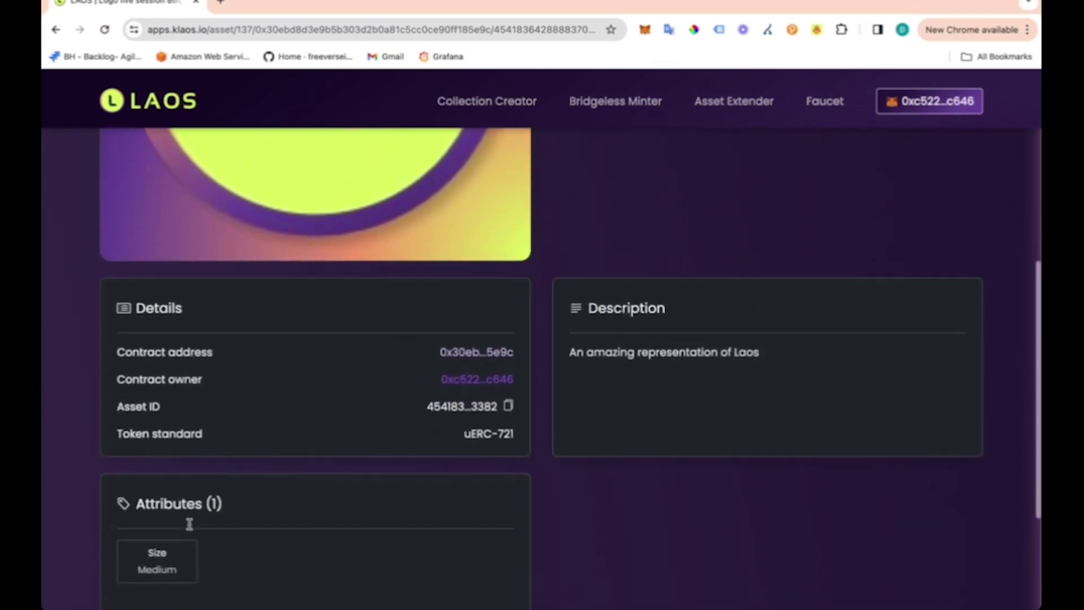
scroll(189, 526, down, 2)
scroll(341, 327, down, 2)
scroll(341, 327, up, 13)
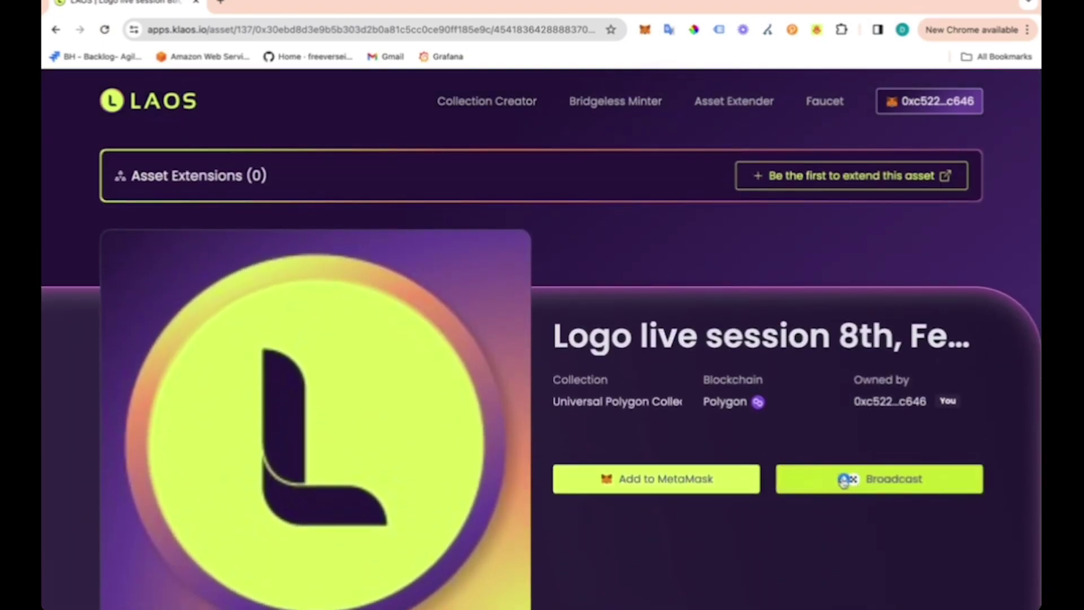
click(821, 484)
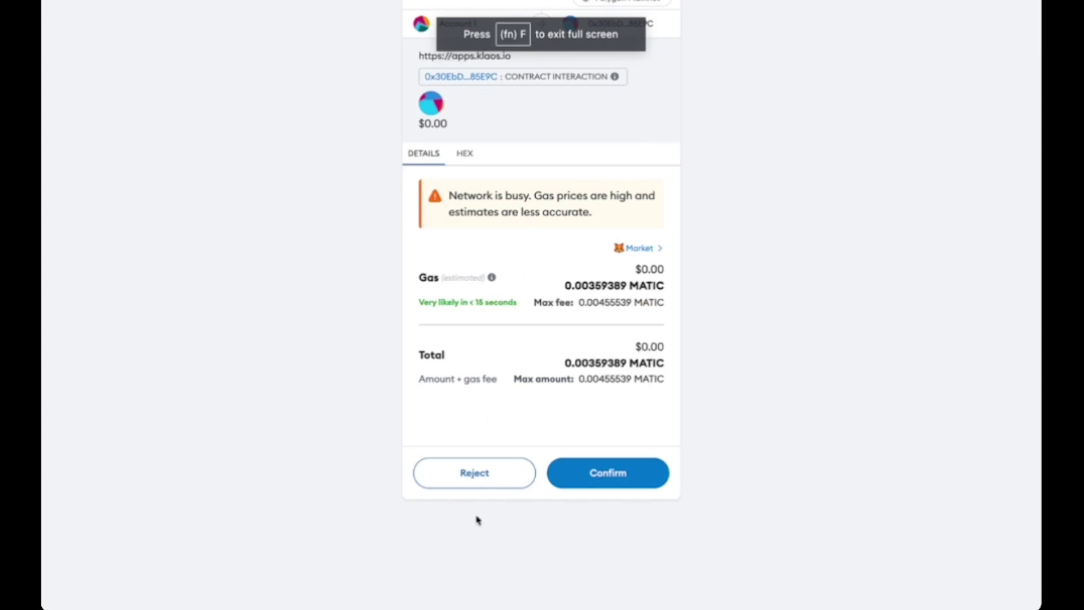
click(475, 470)
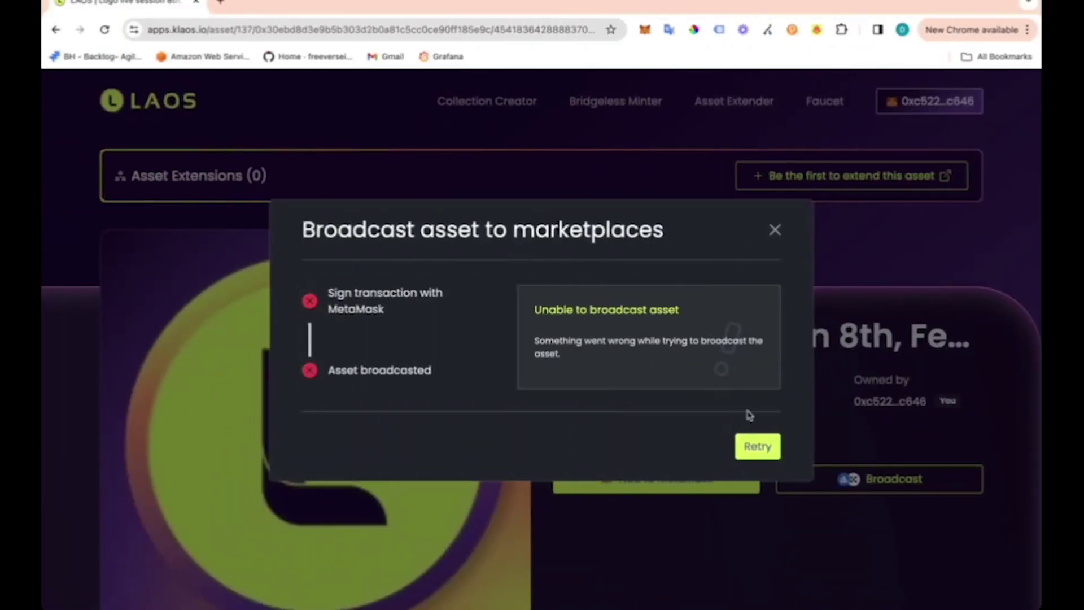
click(775, 229)
click(645, 30)
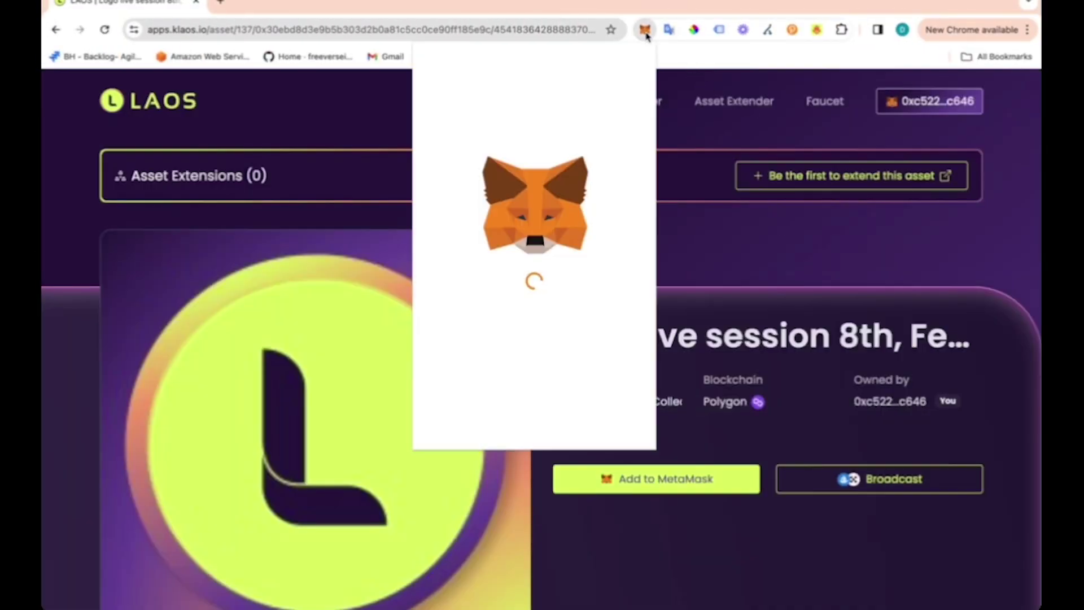
click(803, 285)
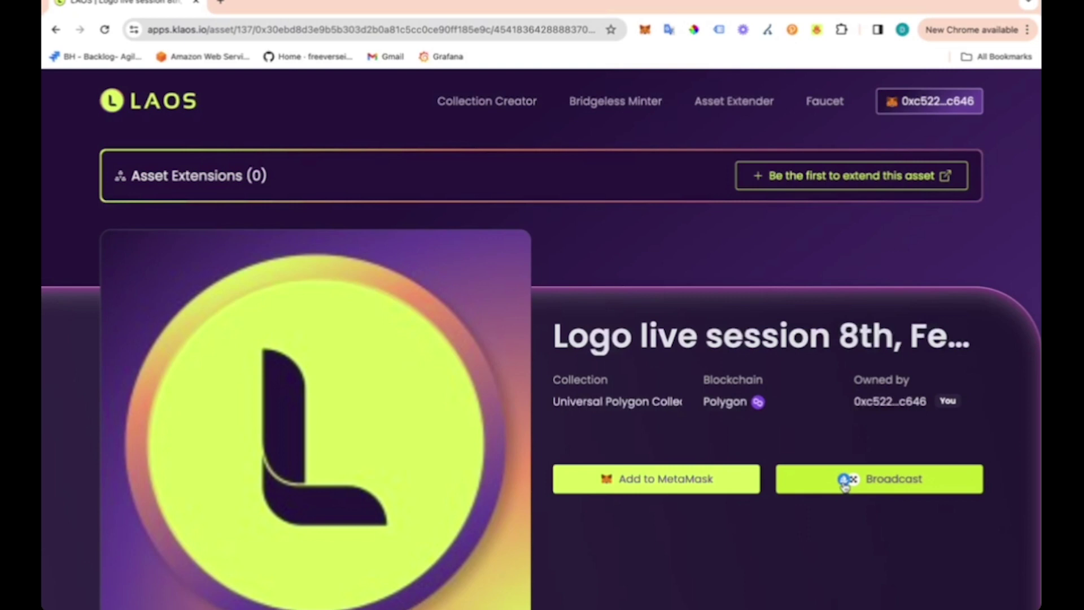
Broadcast the Polygon logo asset to marketplaces, approving the transaction in MetaMask, and open its OpenSea and OKX pages.
click(844, 481)
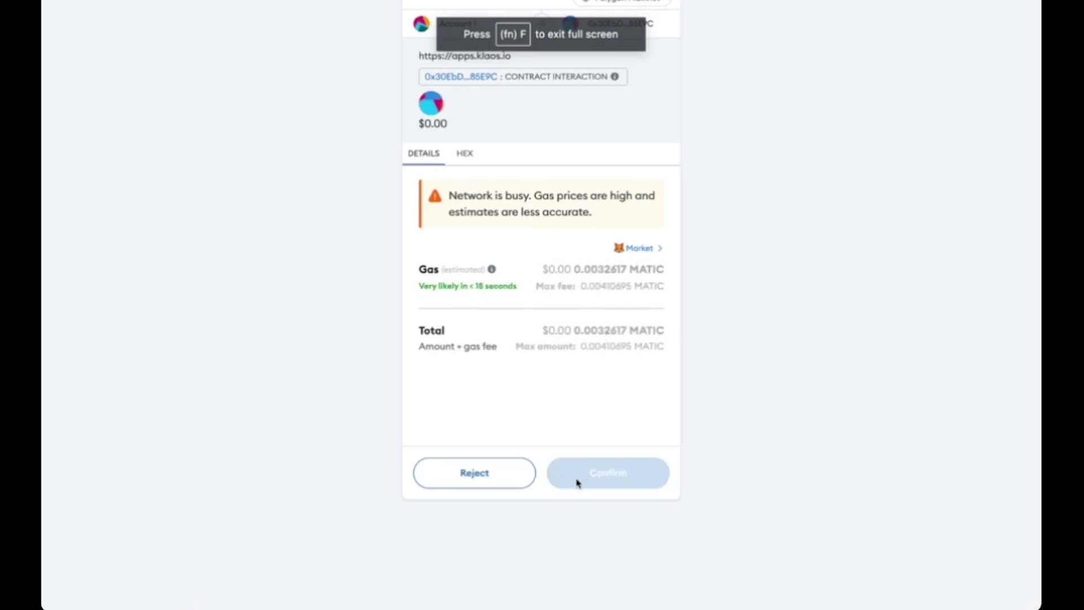
click(577, 479)
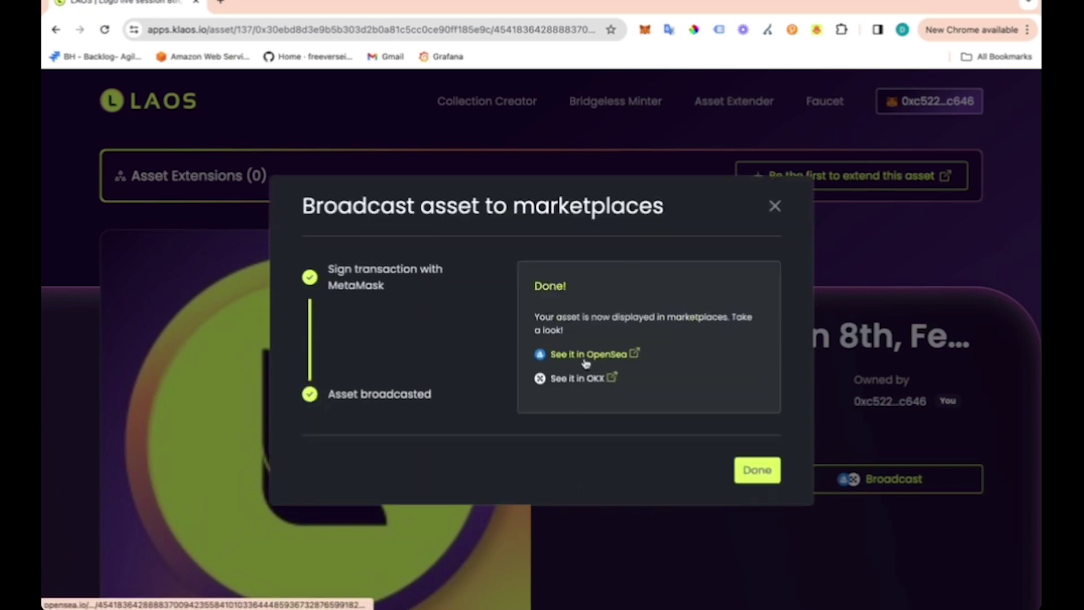
click(586, 355)
click(575, 378)
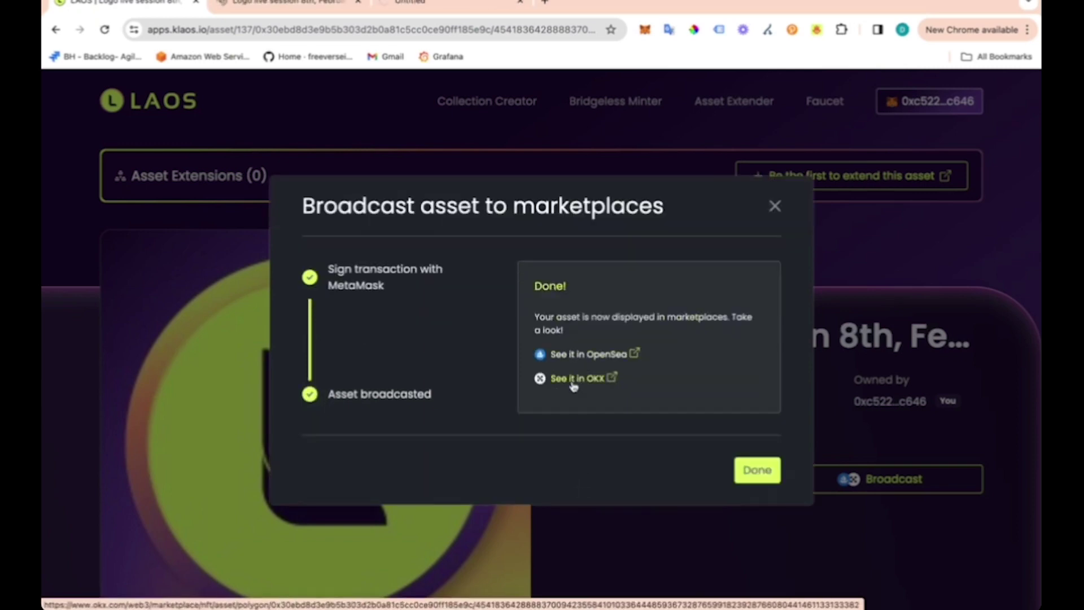
Examine the logo asset's OpenSea page, including its item activity, owner, parent collection and other items from that collection.
click(284, 13)
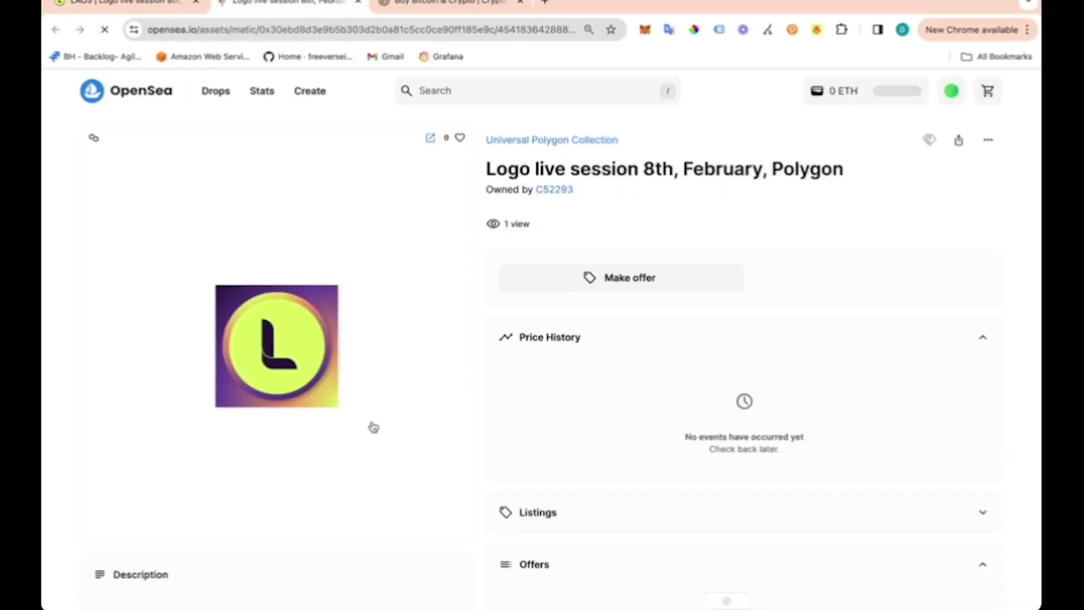
scroll(371, 424, down, 10)
scroll(361, 429, up, 10)
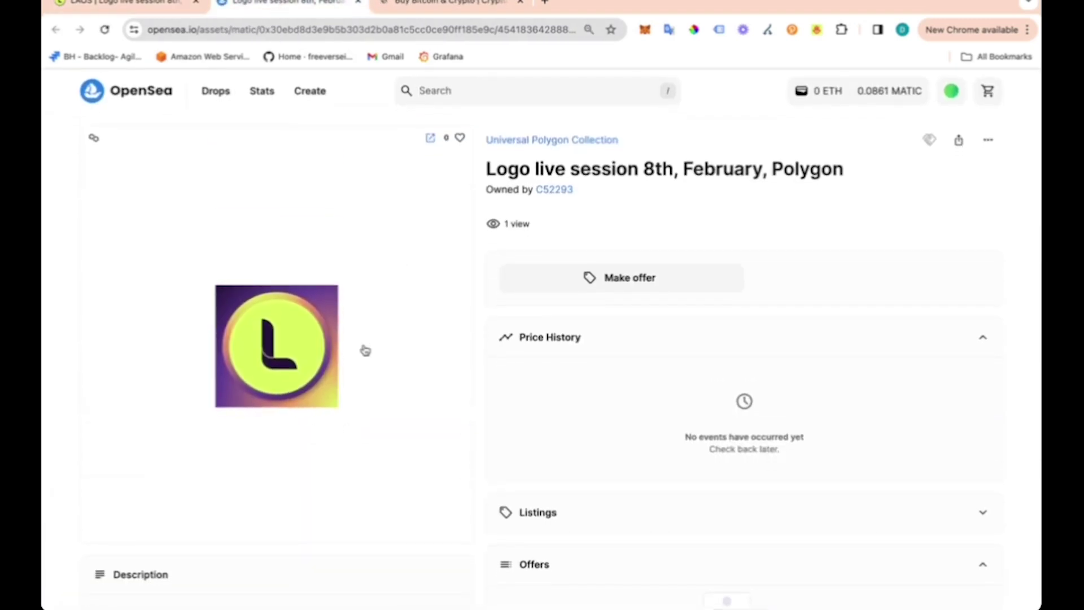
scroll(316, 280, down, 8)
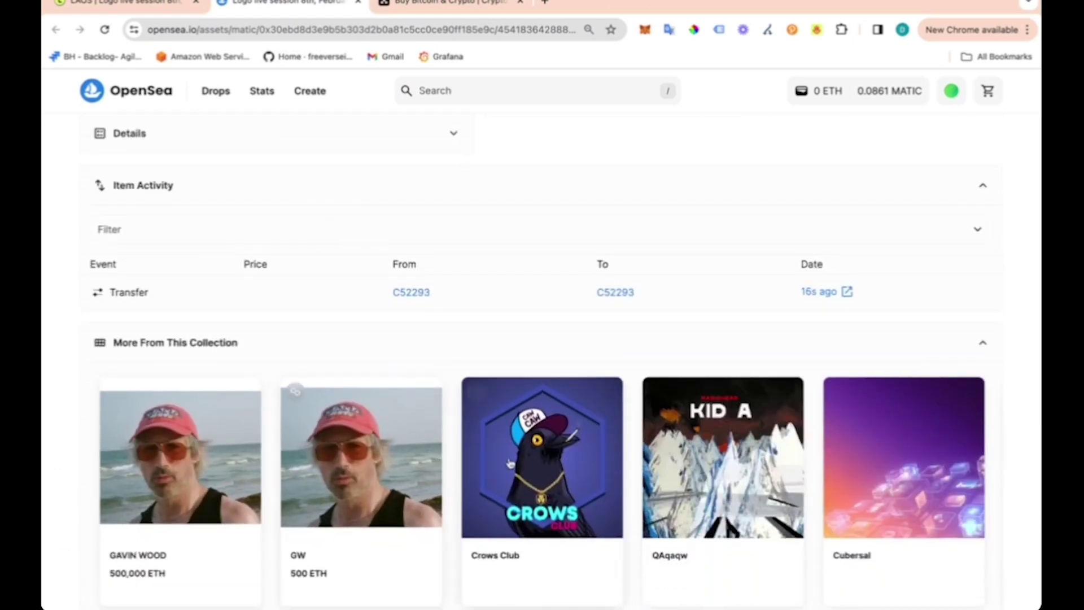
scroll(355, 474, down, 1)
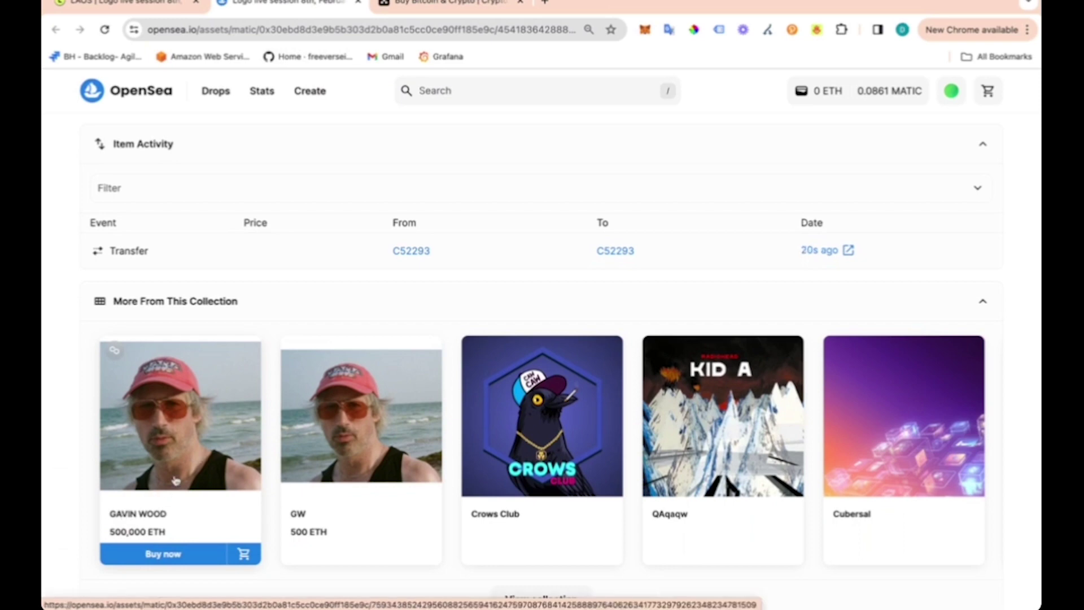
scroll(214, 447, up, 1)
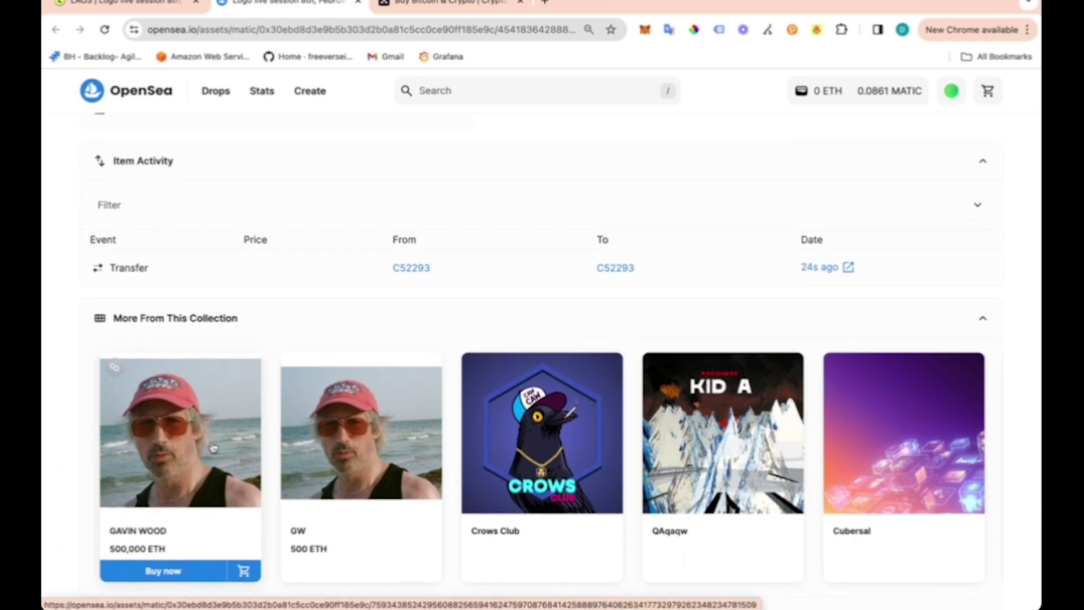
scroll(214, 448, up, 12)
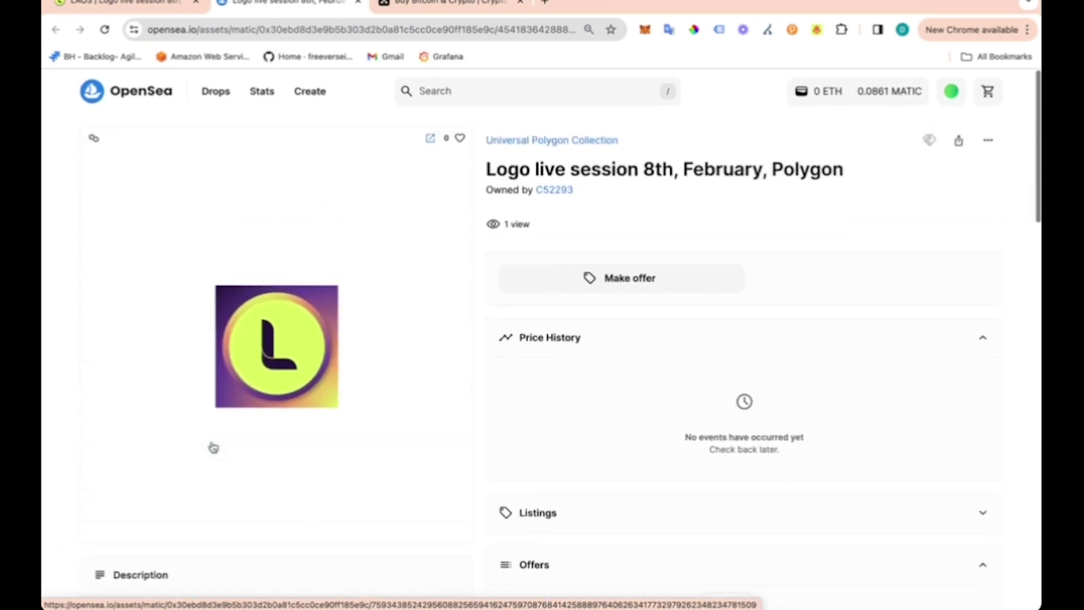
scroll(213, 447, down, 8)
scroll(214, 447, down, 5)
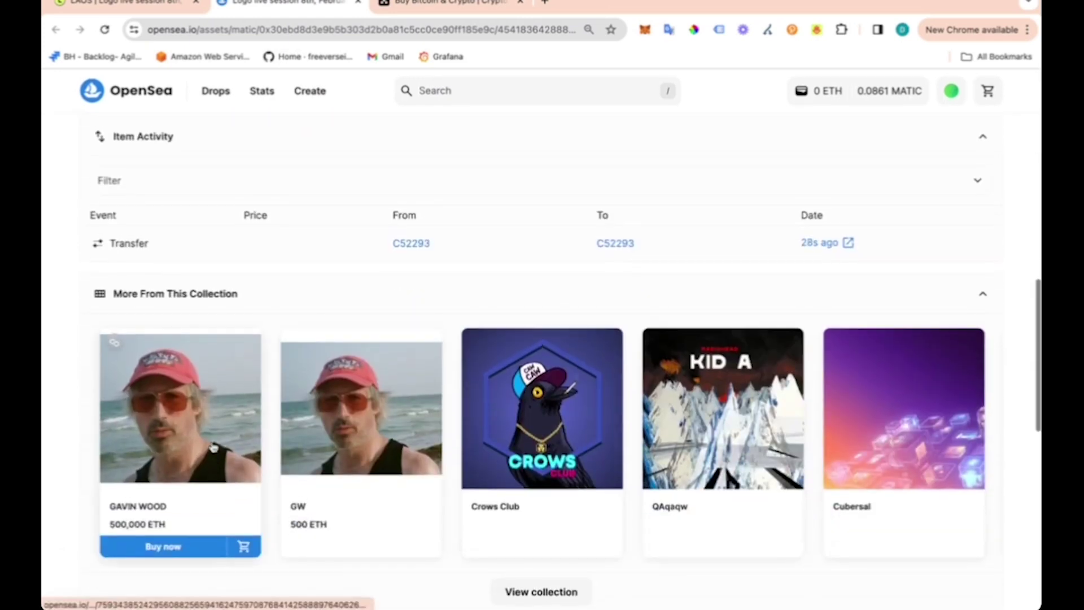
scroll(213, 448, up, 12)
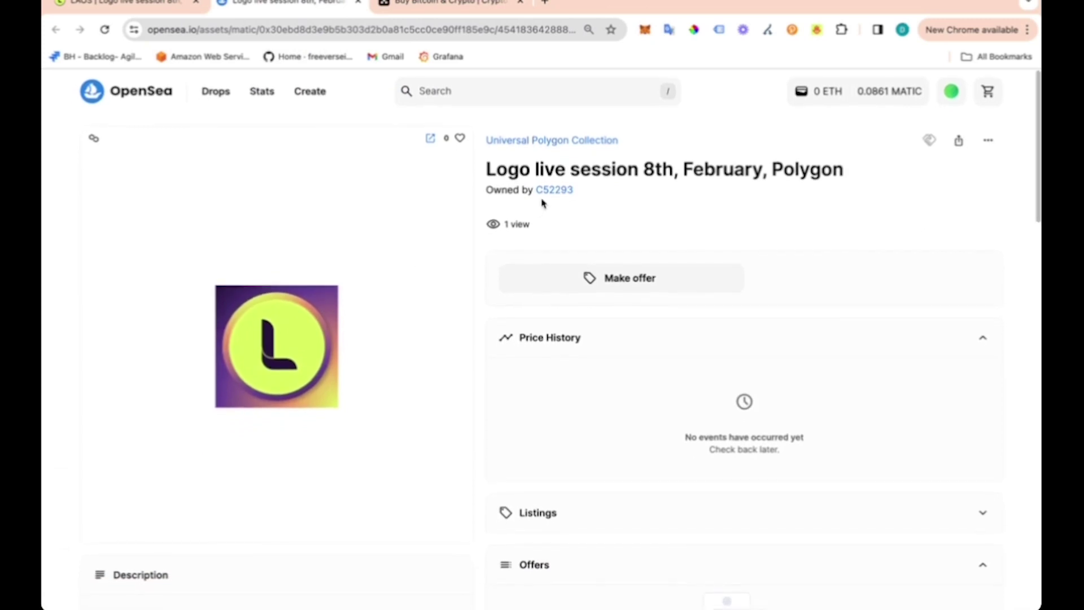
mouse_move(547, 195)
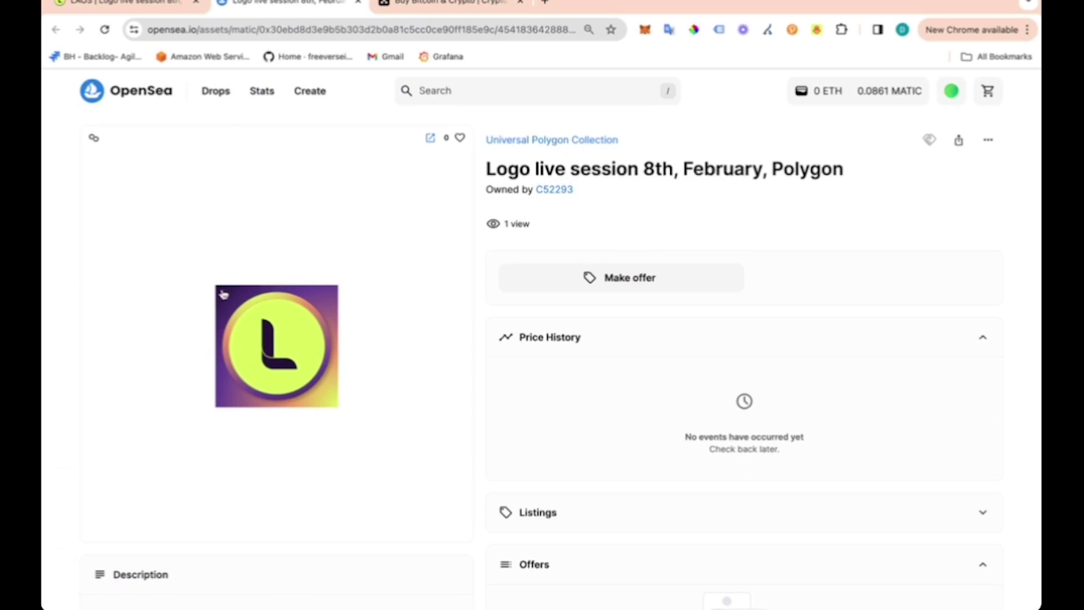
mouse_move(513, 144)
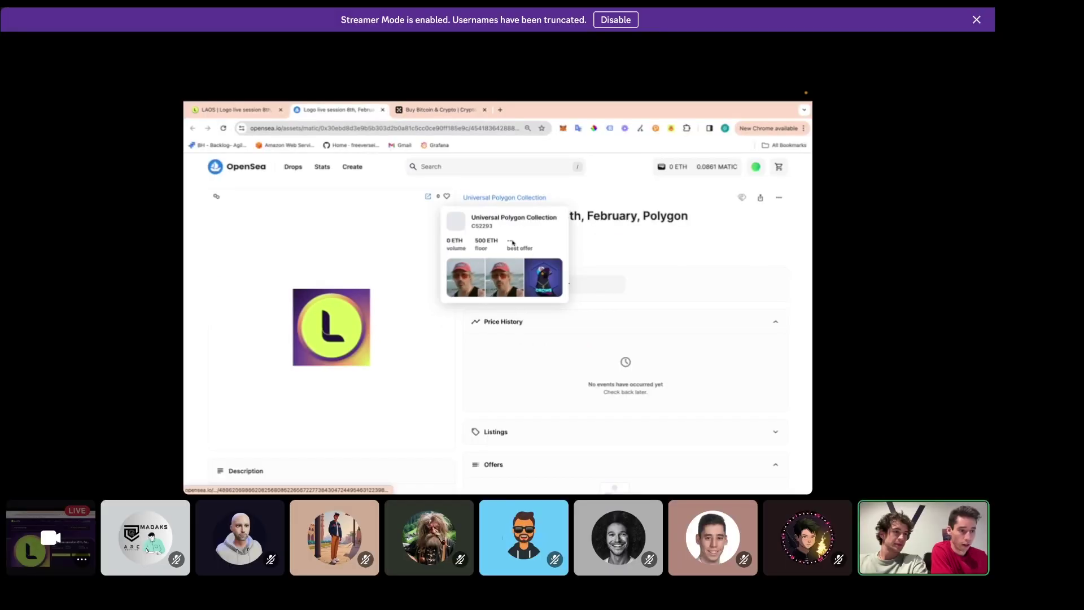
Review the logo asset's OKX marketplace page, including its price history and listings.
click(436, 111)
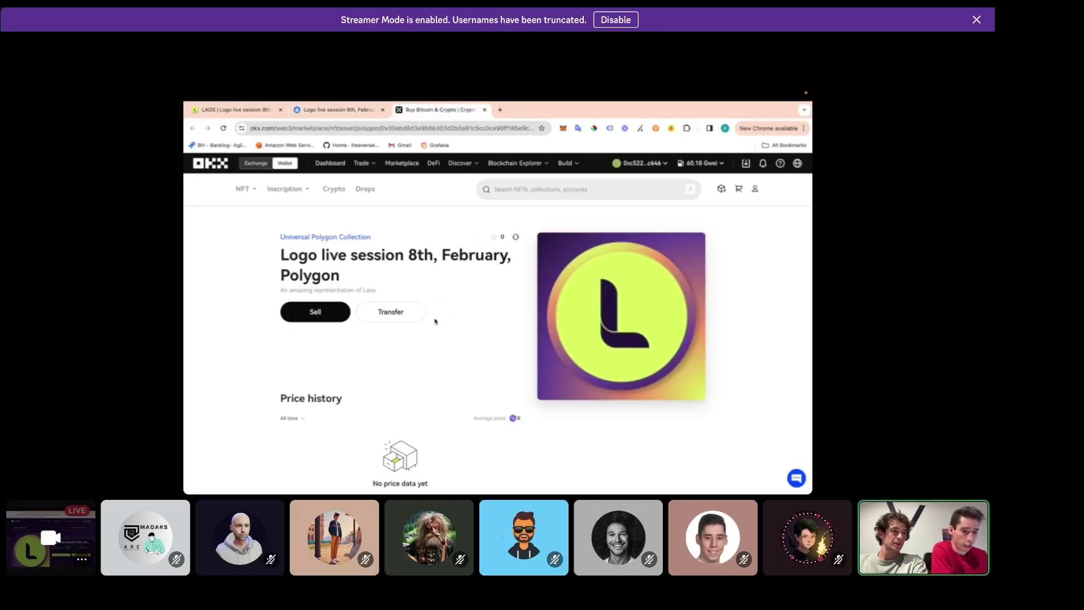
scroll(326, 391, down, 1)
scroll(326, 392, down, 7)
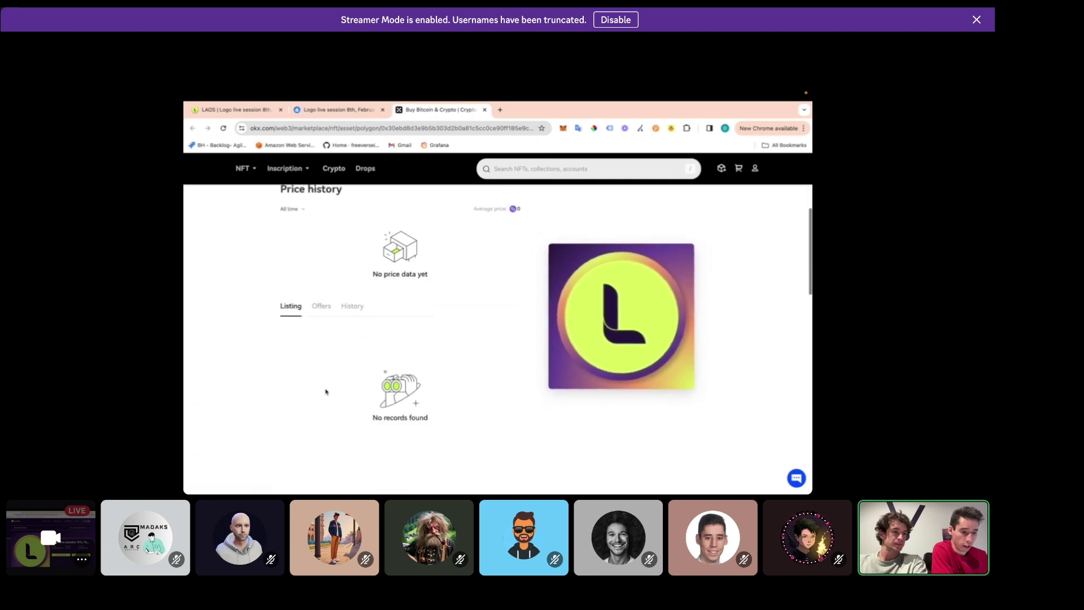
scroll(326, 392, up, 8)
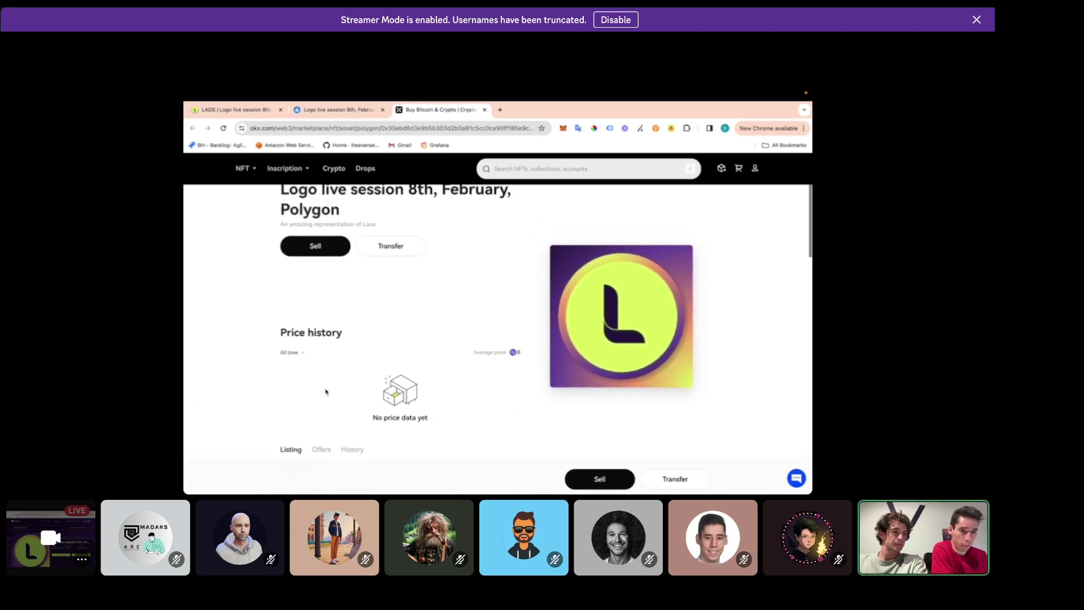
Return to the LAOS asset page and finish the marketplace broadcast dialog.
click(261, 109)
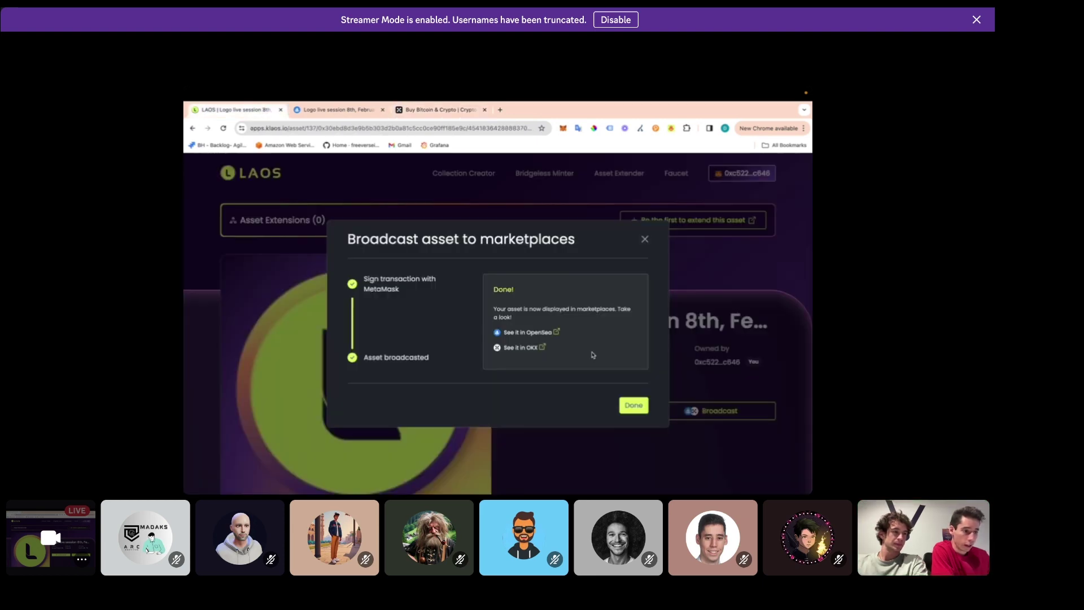
click(629, 412)
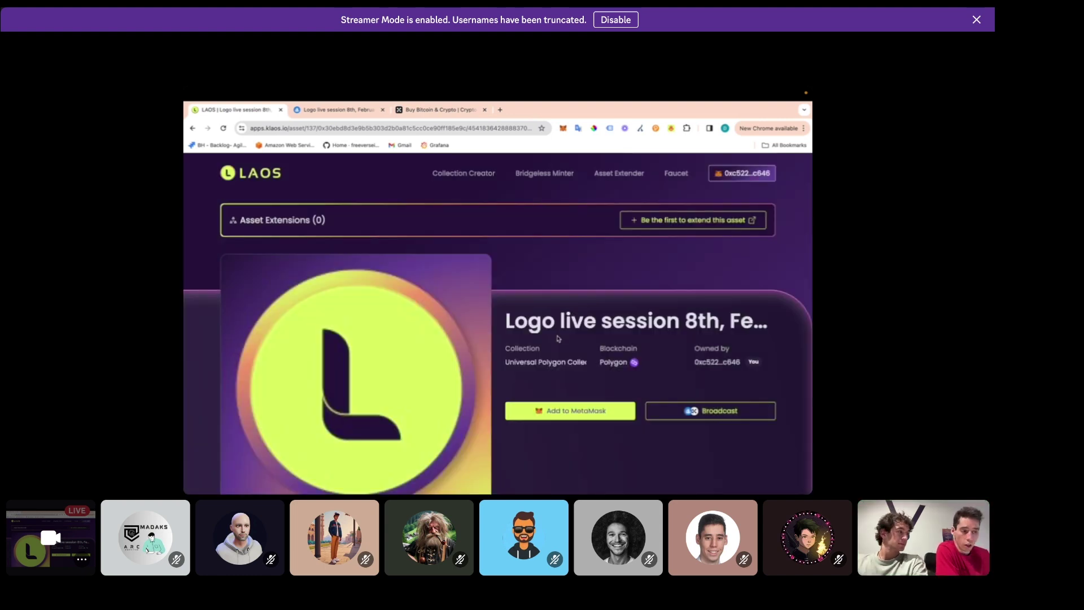
scroll(558, 338, down, 2)
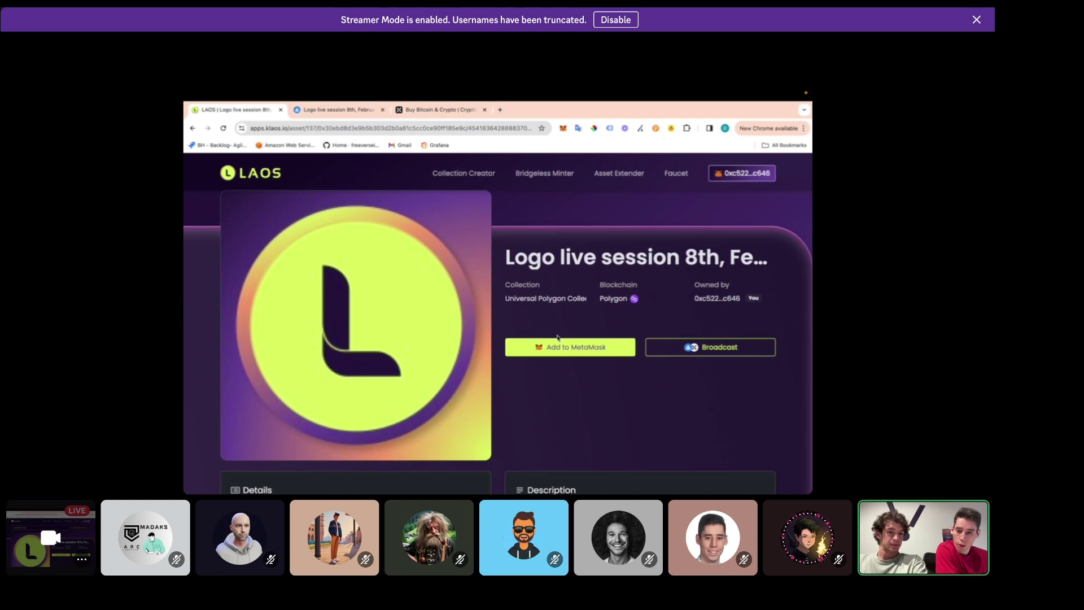
scroll(557, 338, up, 2)
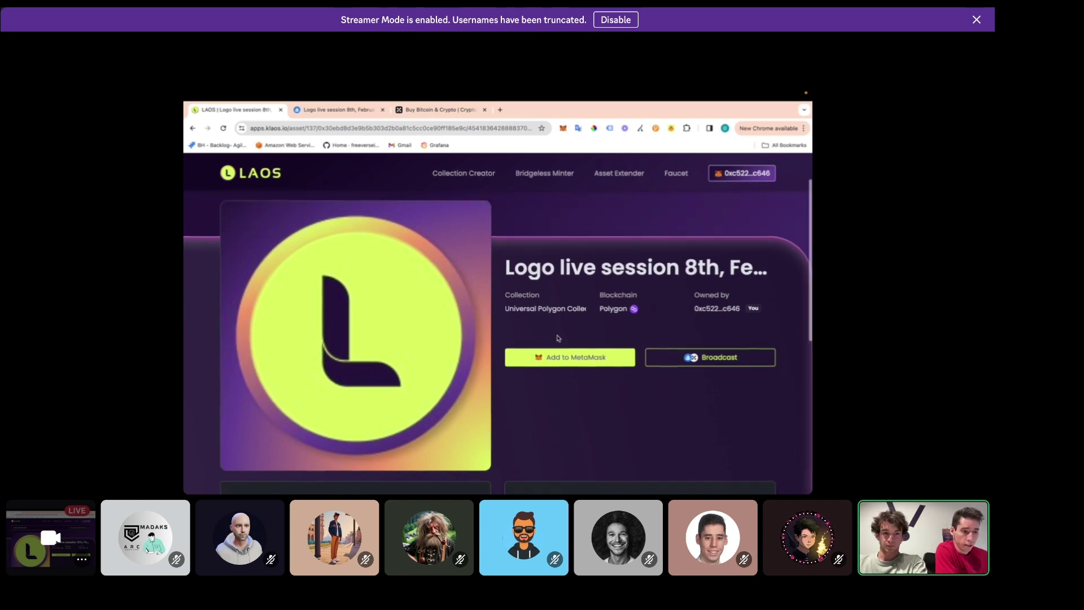
scroll(557, 335, down, 1)
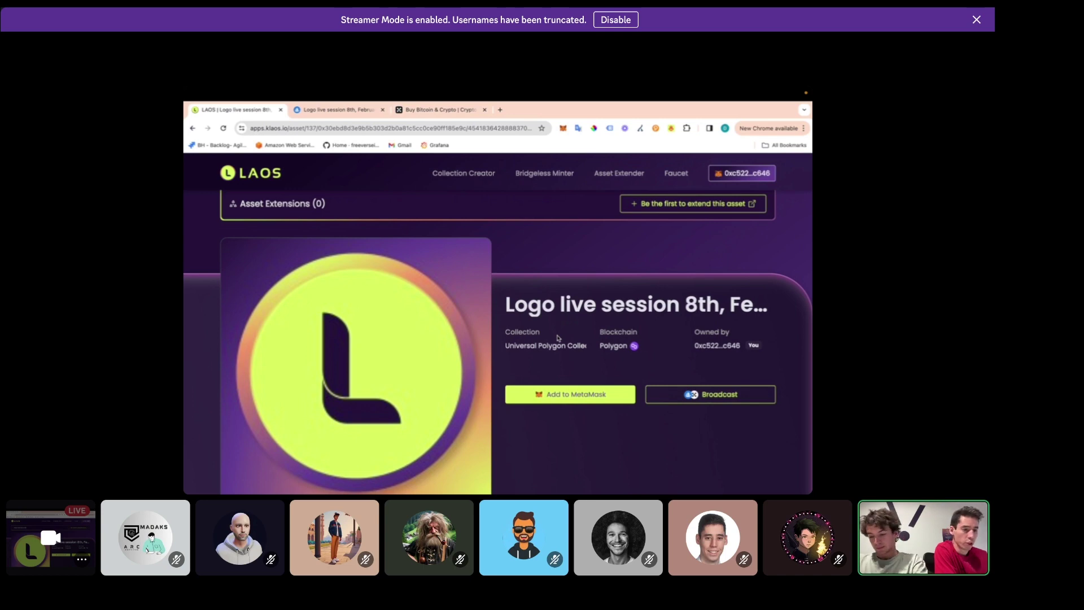
scroll(558, 338, up, 1)
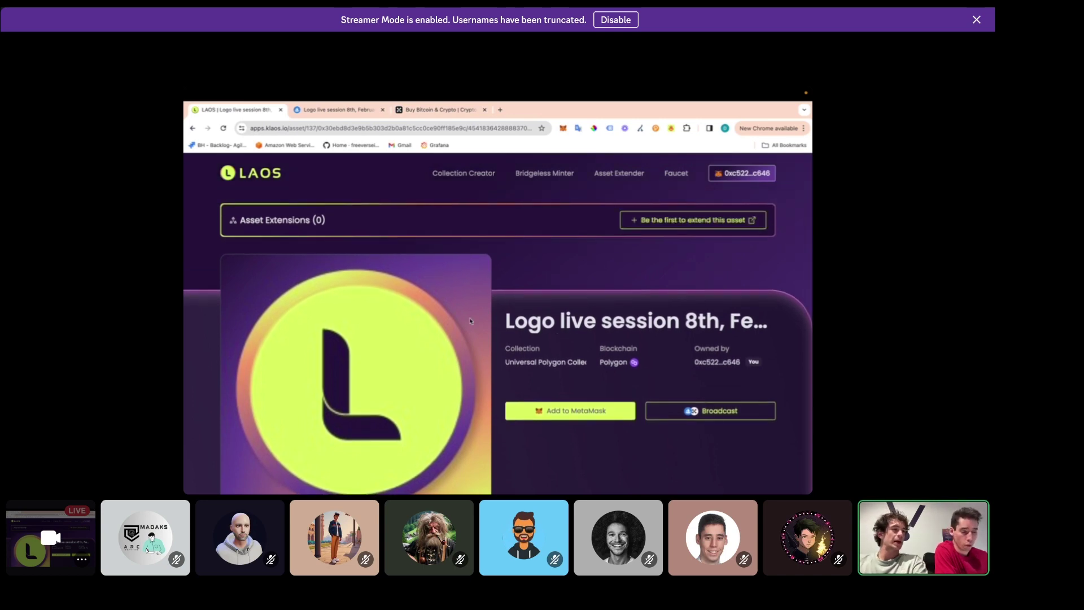